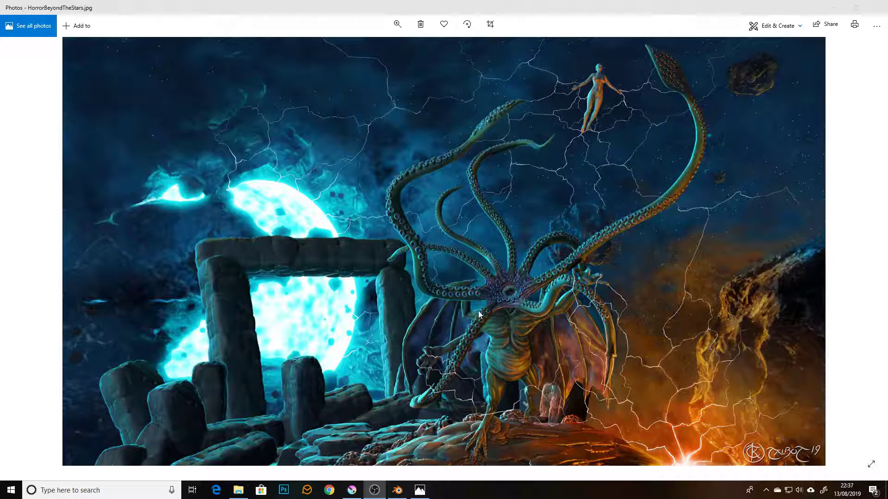
Switch to Blender and display the scene in rendered shading, toggling the world's Asteroidfieldb HDRI off and back on.
left_click(397, 490)
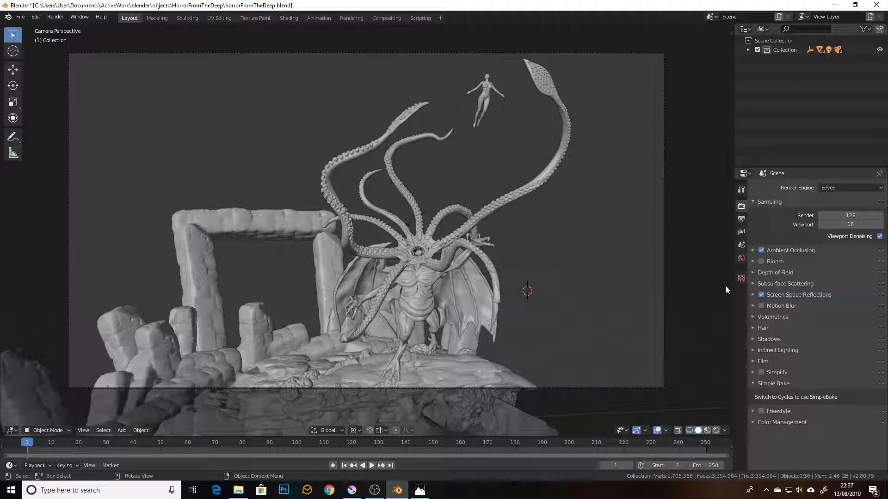
left_click(741, 260)
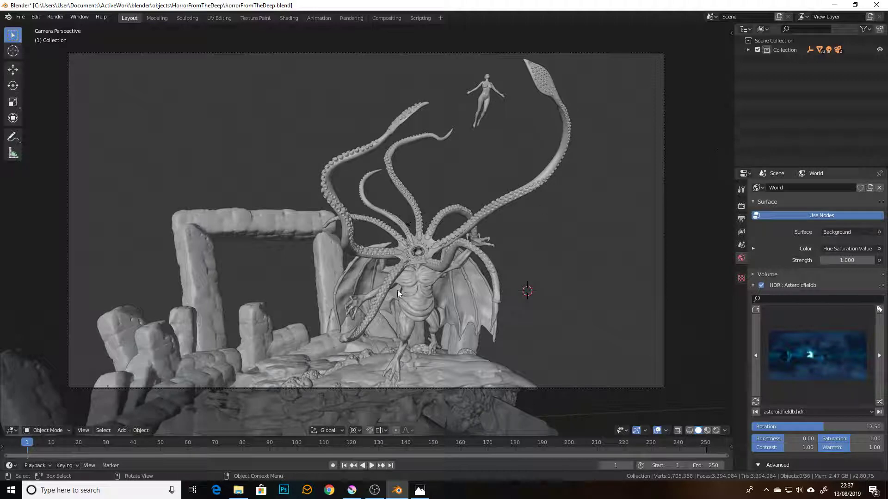
left_click(716, 430)
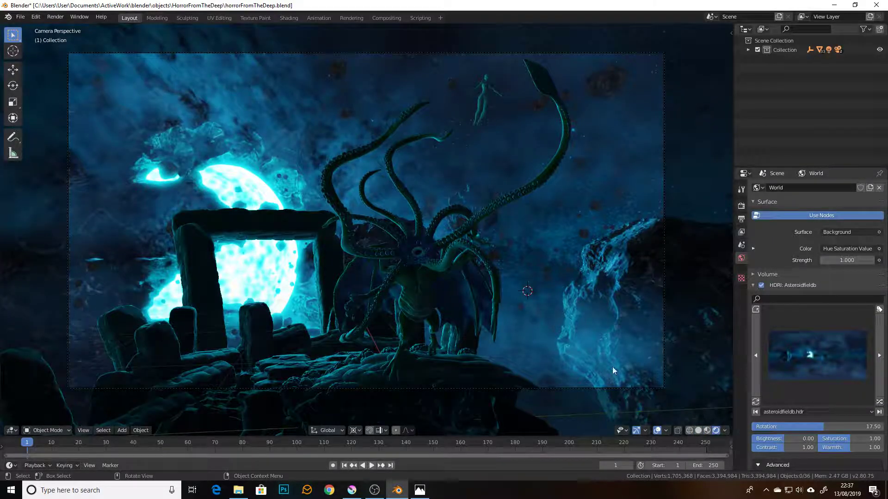
left_click(761, 285)
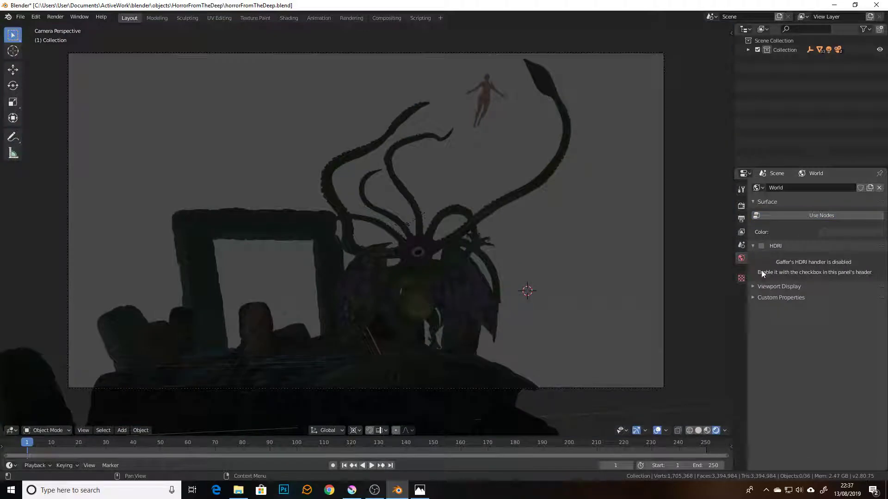
left_click(761, 246)
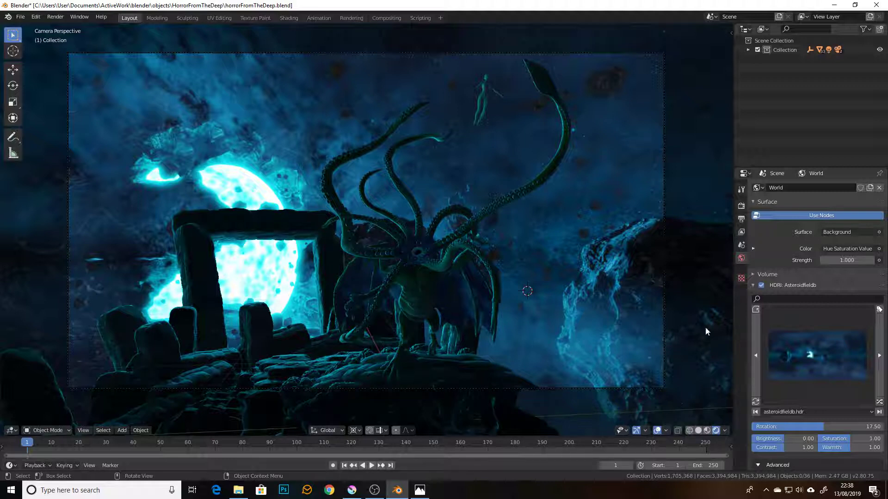
Expand the scene collection and compare the camera view in solid and rendered shading.
left_click(747, 49)
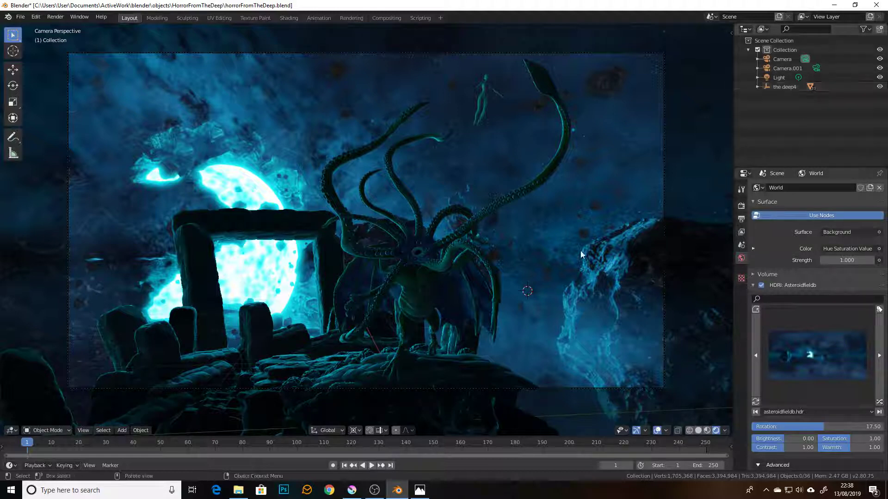
left_click(695, 430)
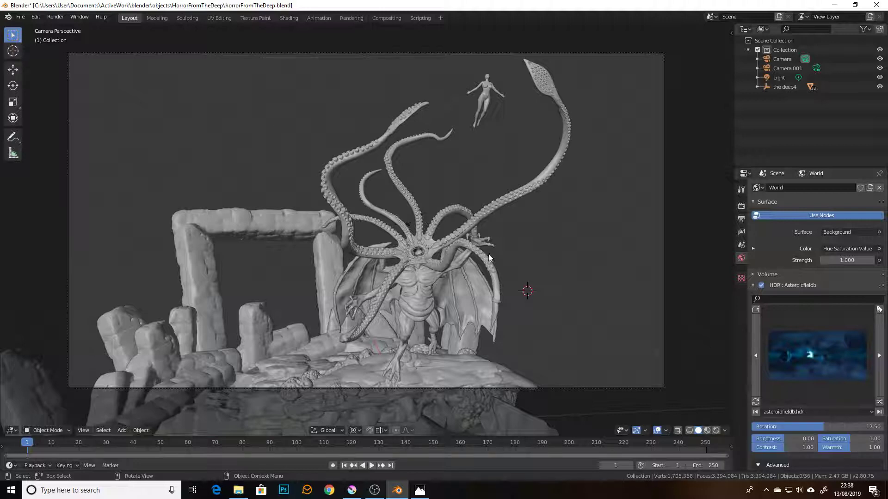
left_click(715, 431)
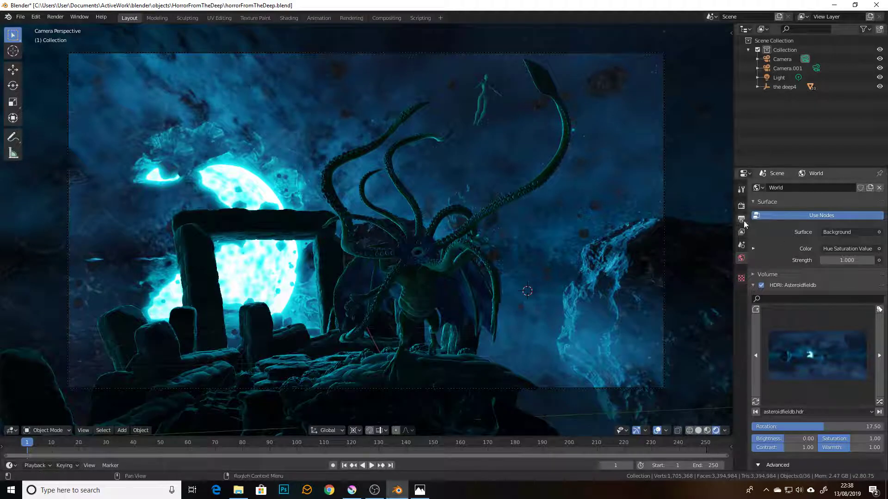
Set the scene's render engine to Workbench.
left_click(741, 206)
left_click(863, 187)
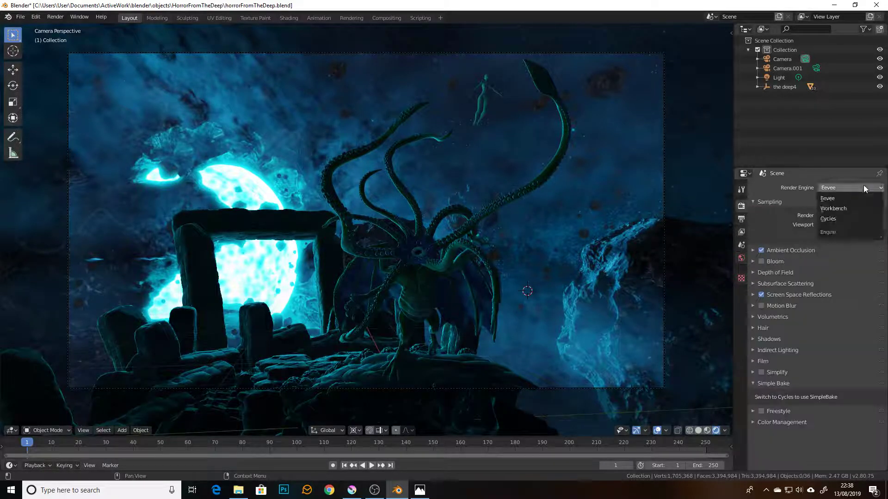
left_click(845, 209)
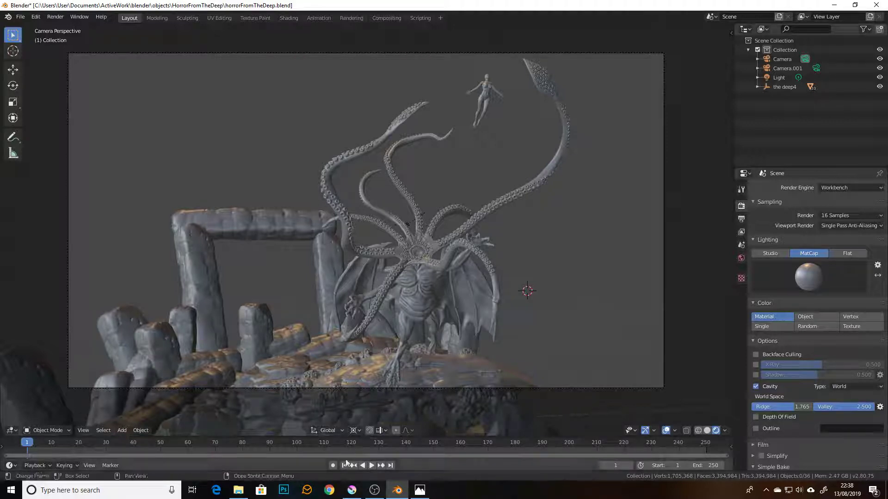
Switch to File Explorer and preview render4.png, render2.png and render3.png in the renders folder.
left_click(239, 490)
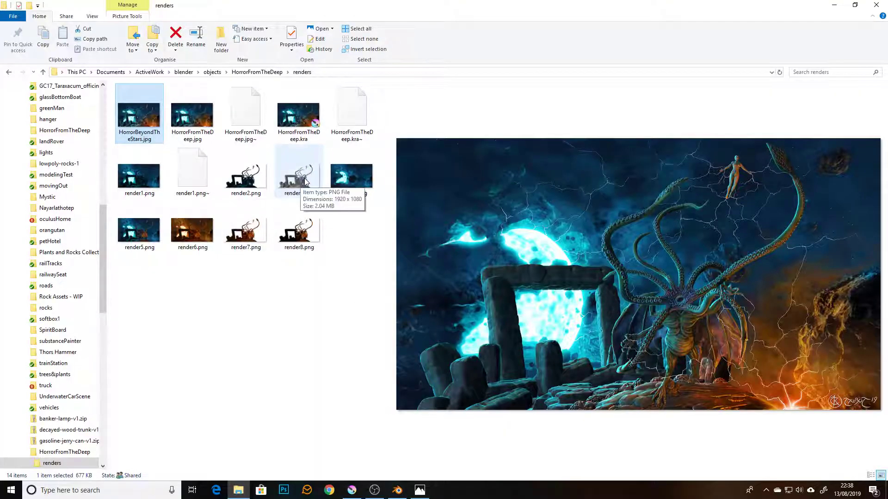
left_click(348, 170)
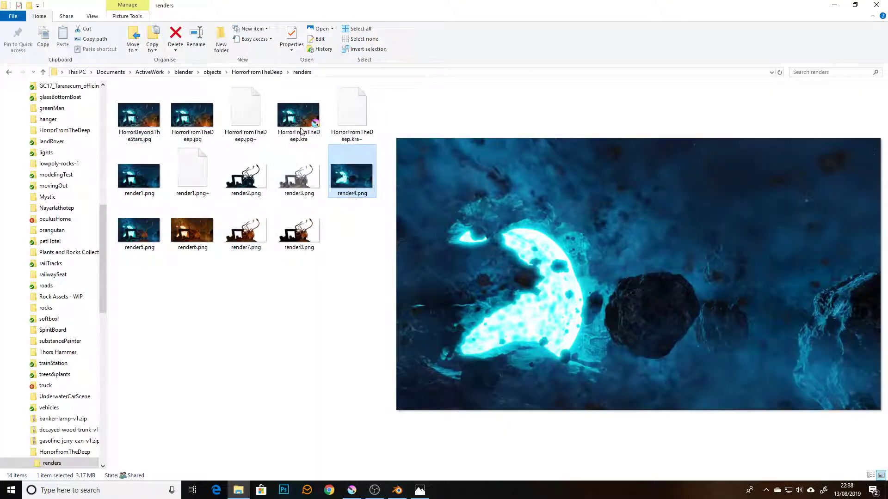
left_click(252, 185)
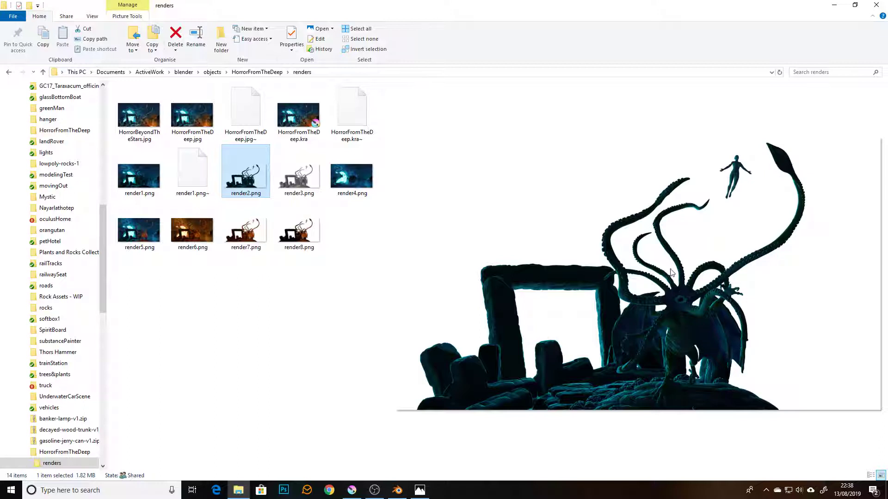
left_click(299, 178)
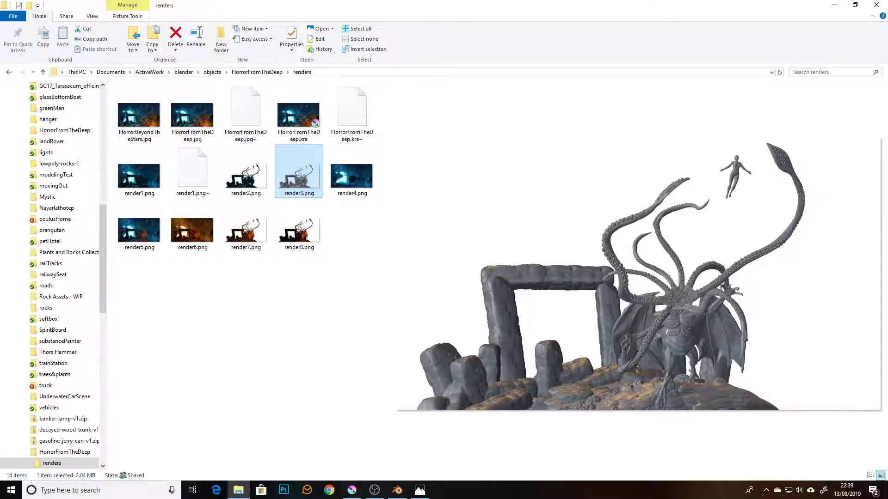
Check the layer stack in Krita and return to the renders folder to preview render1.png, render2.png and render4.png.
left_click(357, 493)
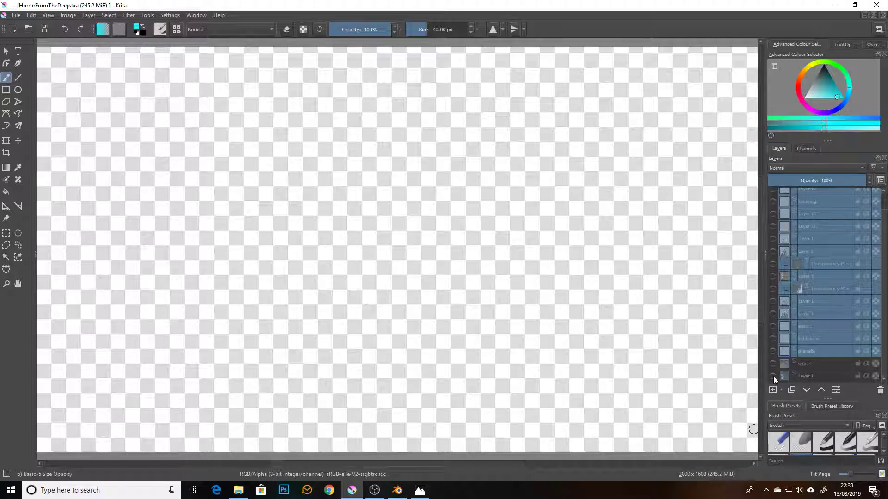
mouse_move(773, 377)
left_mouse_down()
mouse_move(441, 303)
mouse_move(484, 327)
mouse_move(543, 291)
mouse_move(596, 299)
mouse_move(589, 378)
mouse_move(442, 453)
left_mouse_up()
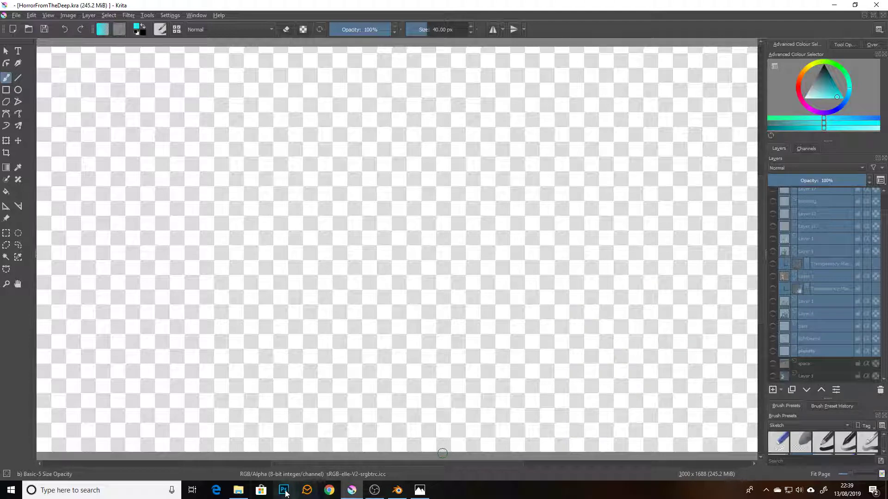
left_click(238, 490)
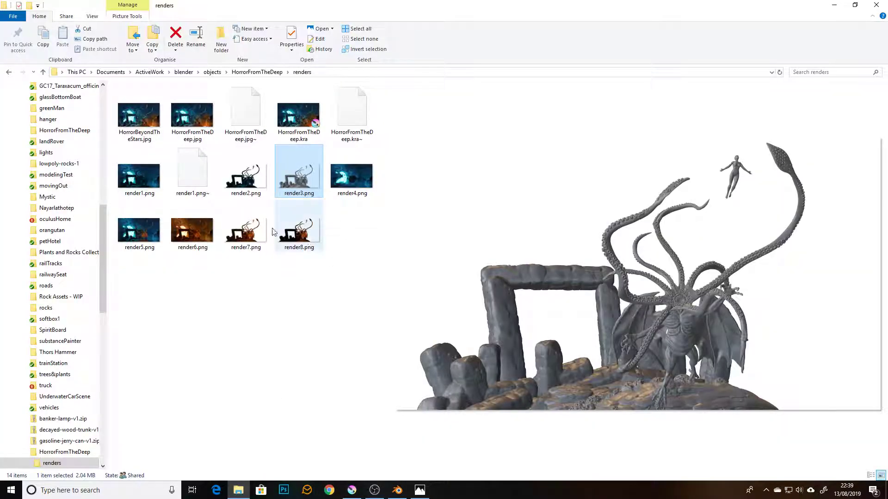
left_click(149, 173)
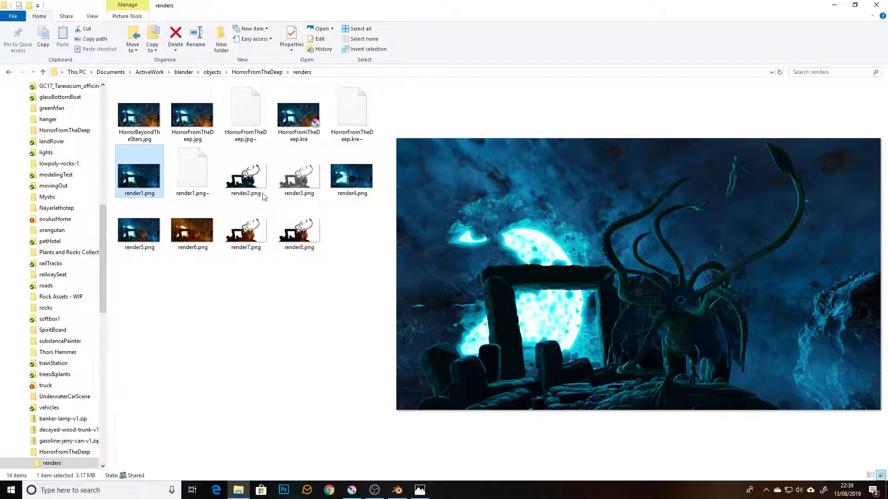
left_click(246, 181)
left_click(355, 175)
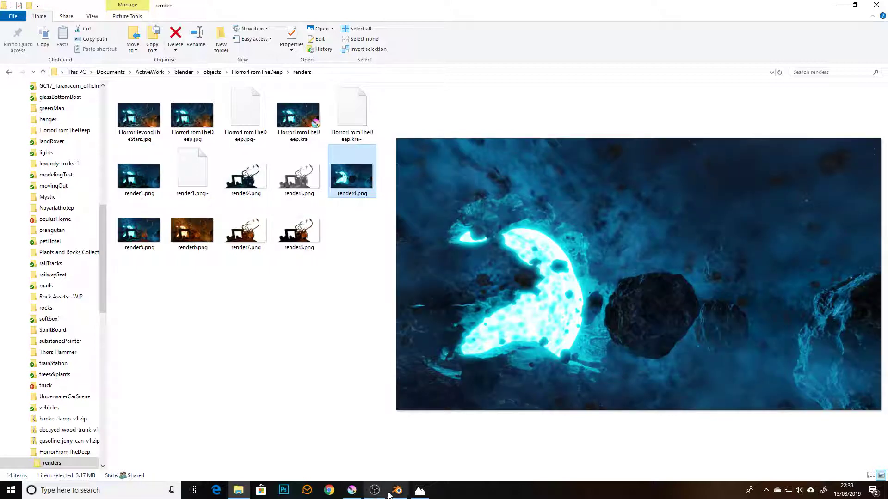
Switch to Krita and make the blue background layer and the dark creature render layer visible.
left_click(352, 490)
left_click(772, 375)
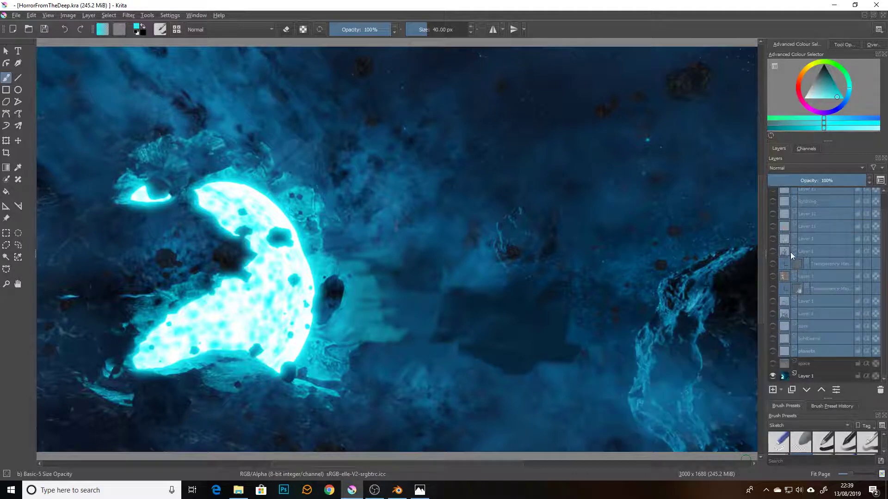
left_click(772, 314)
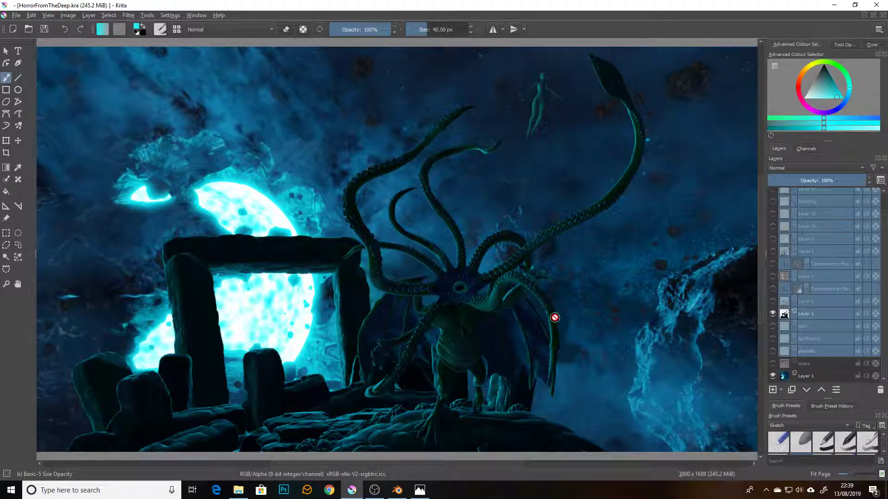
scroll(554, 318, "down", 1)
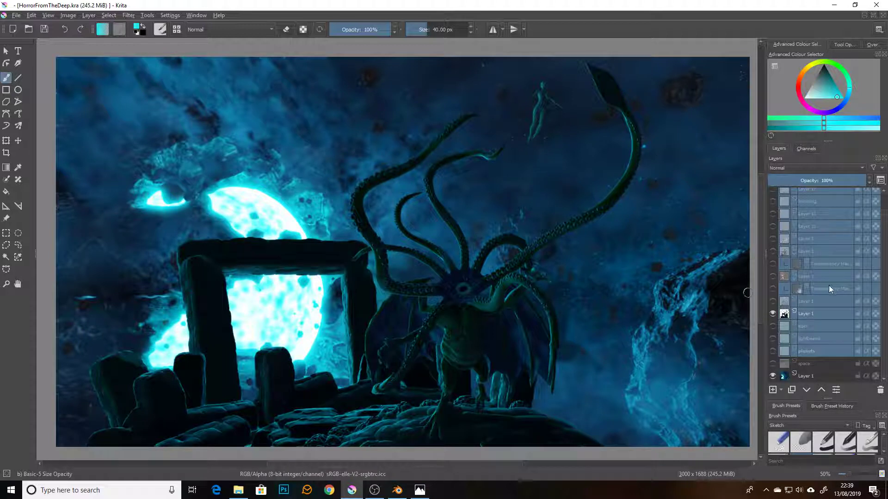
Make the planets, lightbeams and stars layers visible.
scroll(799, 226, "up", 2)
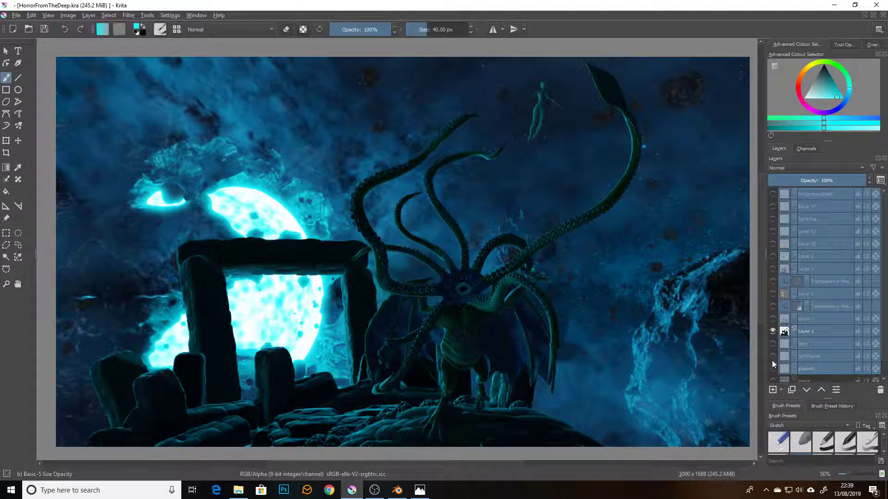
scroll(773, 370, "down", 2)
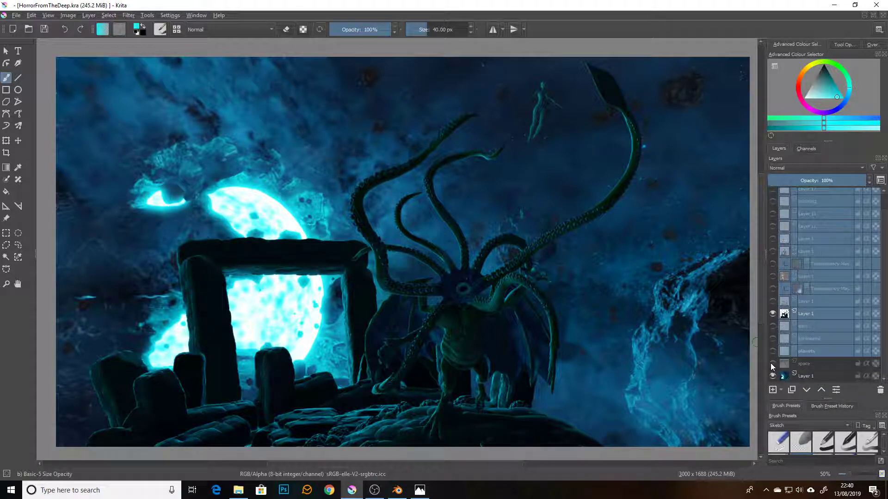
left_click(773, 351)
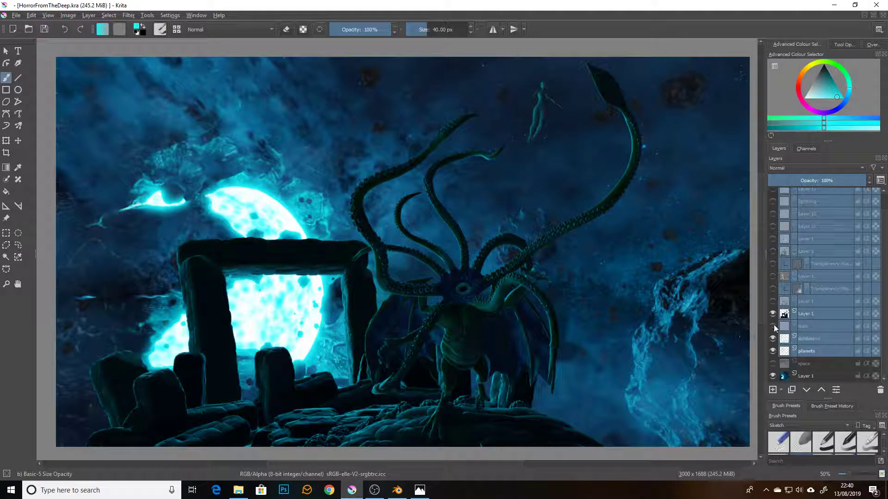
left_click(772, 326)
left_click(773, 326)
Show and select the grey Workbench render layer above the creature layer, comparing the image with and without it.
left_click(773, 301)
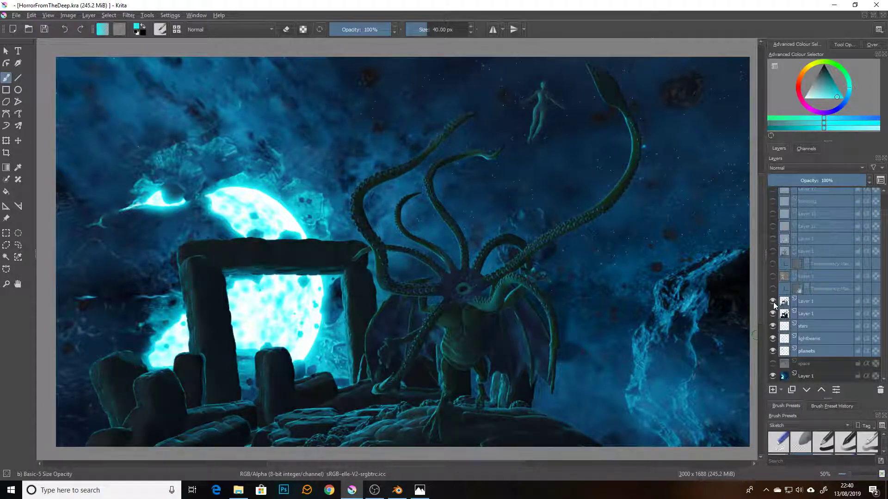
left_click(772, 301)
left_click(772, 301)
left_click(819, 301)
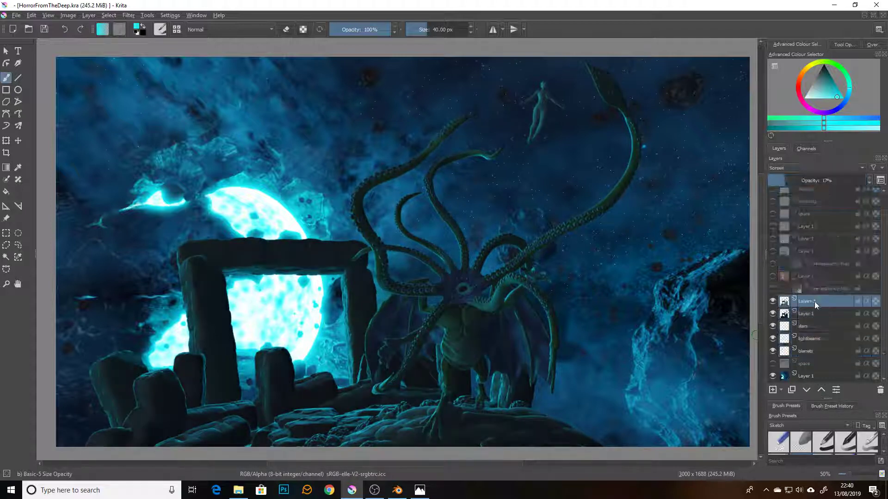
left_click(771, 301)
left_click(771, 302)
left_click(771, 301)
left_click(771, 302)
left_click(772, 301)
left_click(771, 301)
Set the grey render layer's blending mode to Normal and raise its opacity to 100%.
left_click(802, 169)
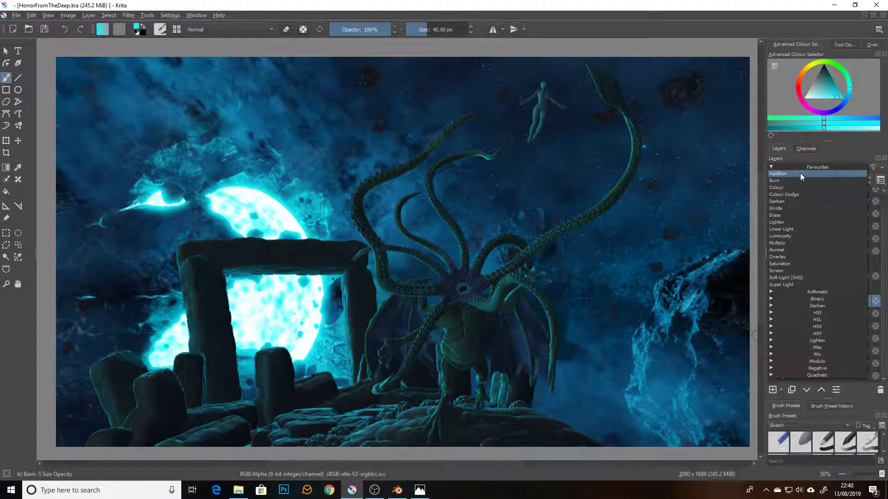
left_click(809, 249)
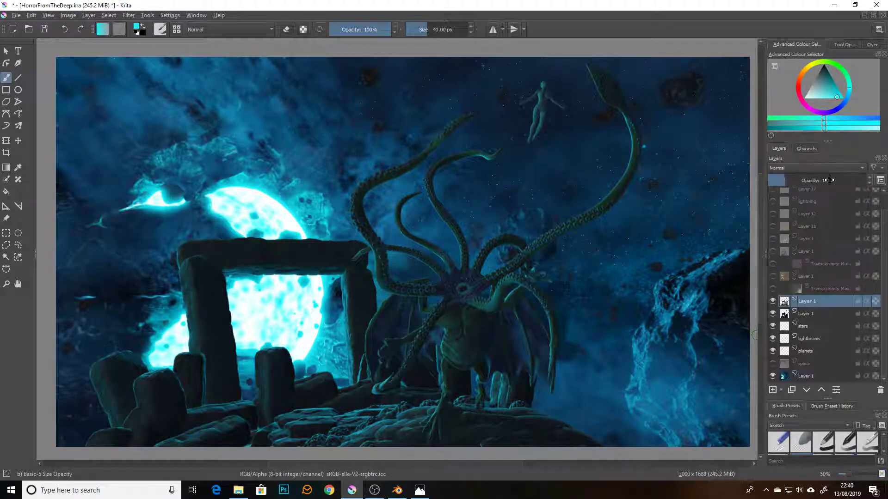
left_click_drag(784, 181, 877, 176)
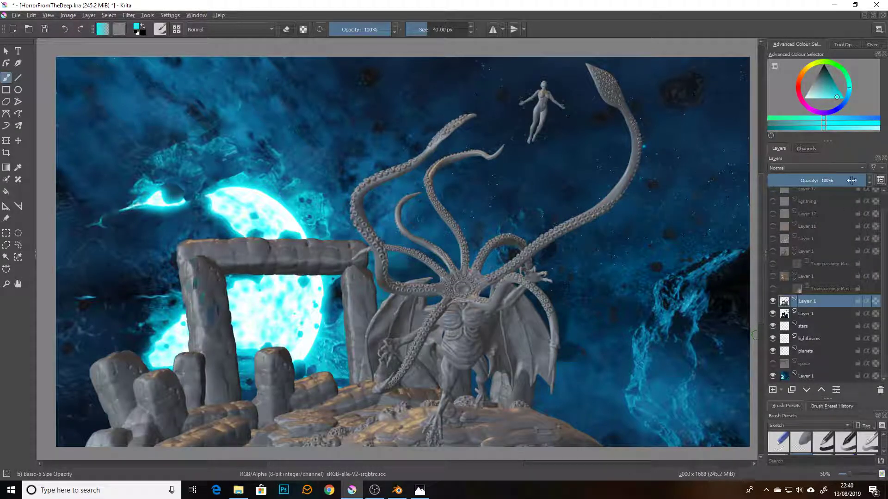
Set the grey render layer's opacity to 18% and its blending mode to Screen.
left_click_drag(857, 180, 786, 185)
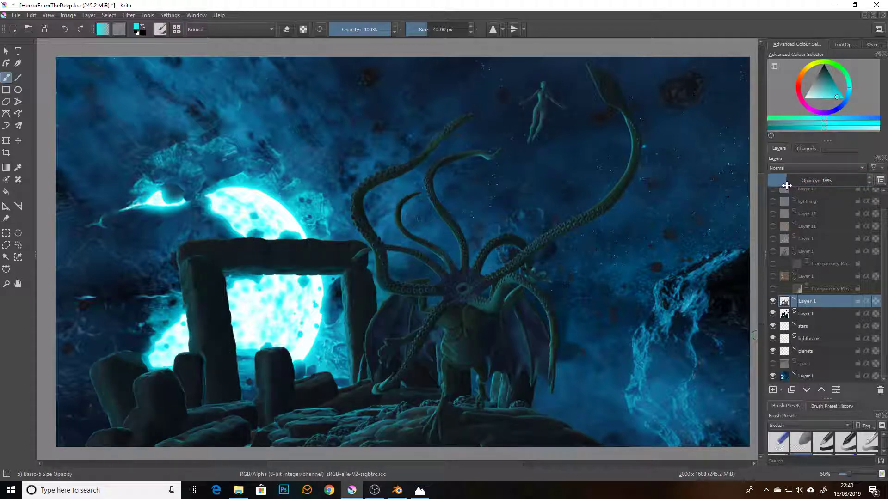
left_click(787, 168)
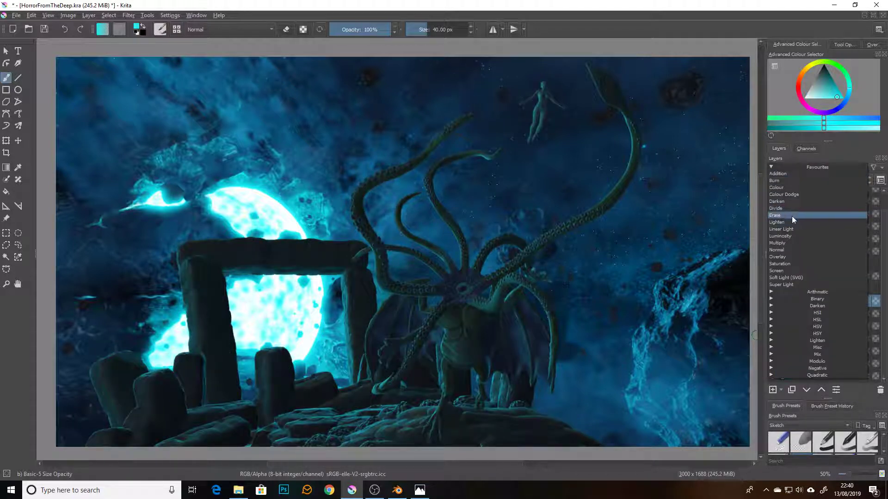
left_click(793, 269)
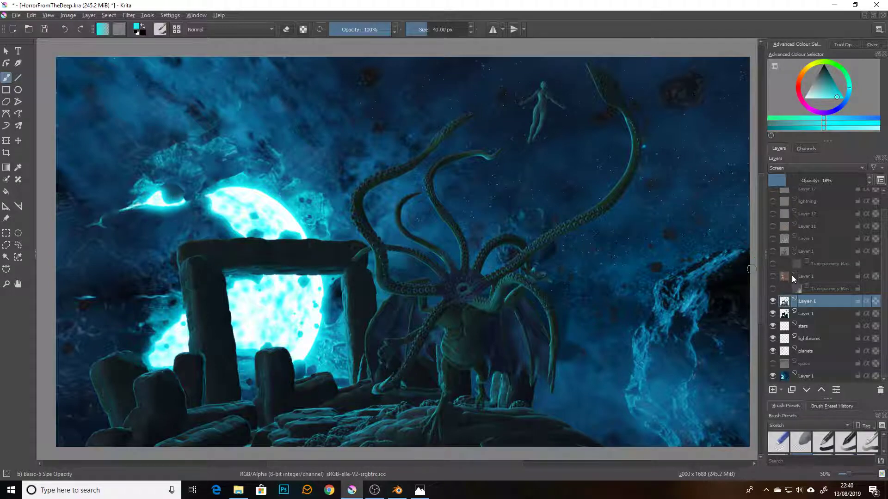
Show the orange-lit render layer to examine it and hide it again.
left_click(772, 276)
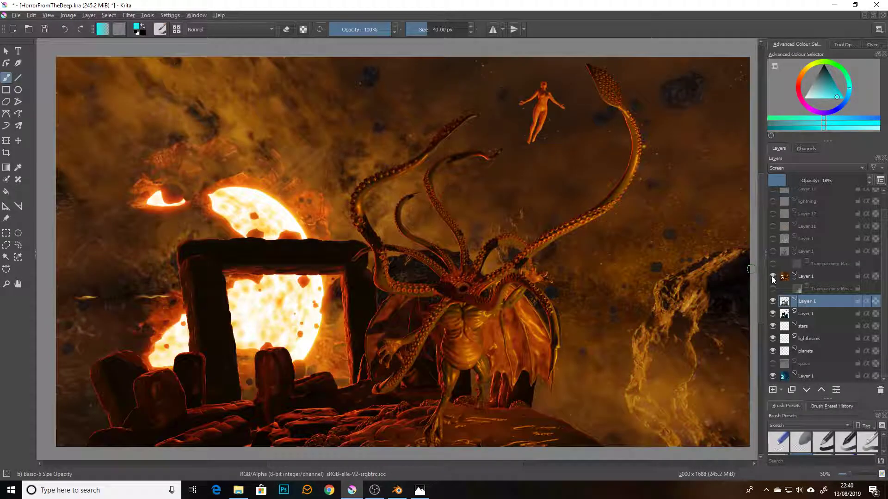
left_click(771, 278)
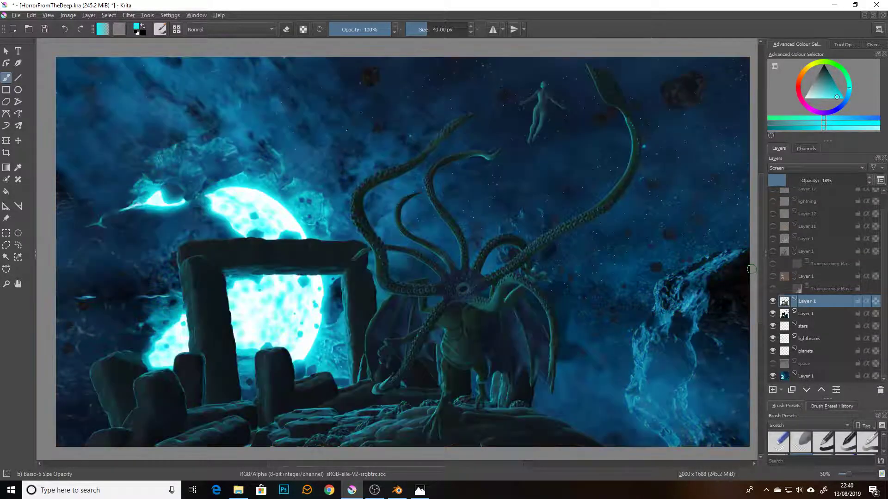
Switch to Blender to view the scene in its Workbench MatCap display, and return to Krita.
left_click(397, 490)
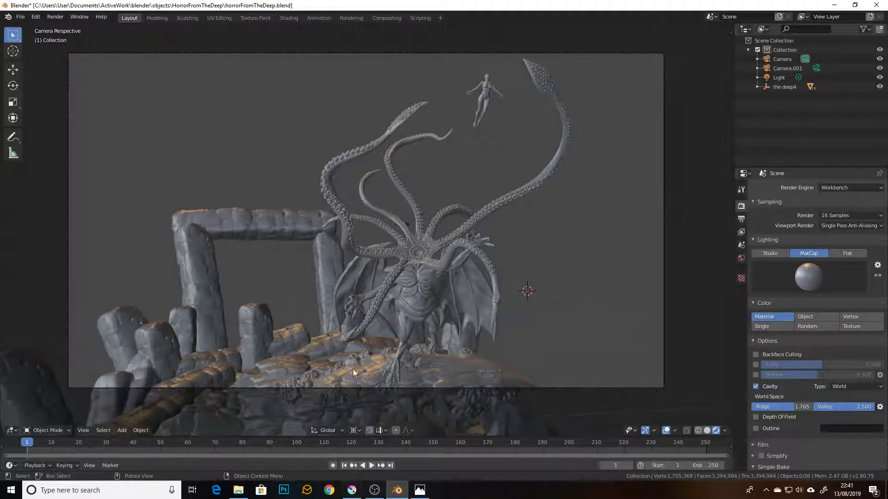
key("alt+Tab")
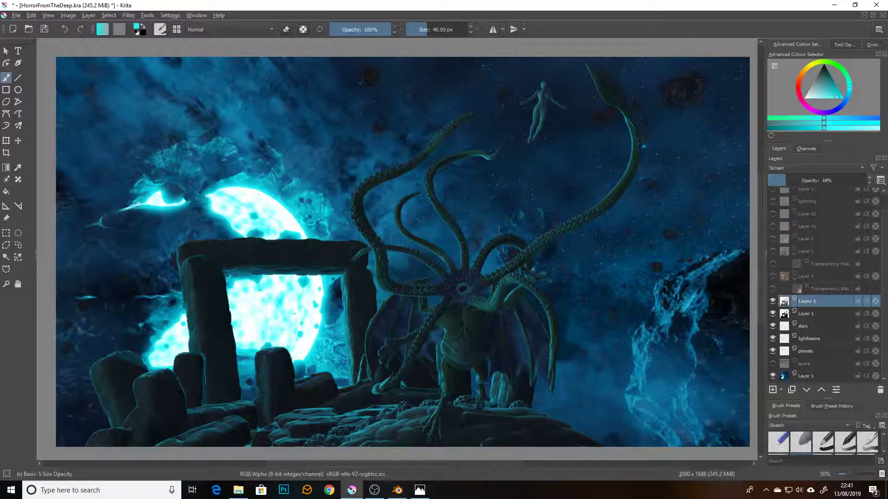
Show the orange-lit full-scene render layer and enable its transparency mask, comparing the image with and without the mask.
left_click(771, 277)
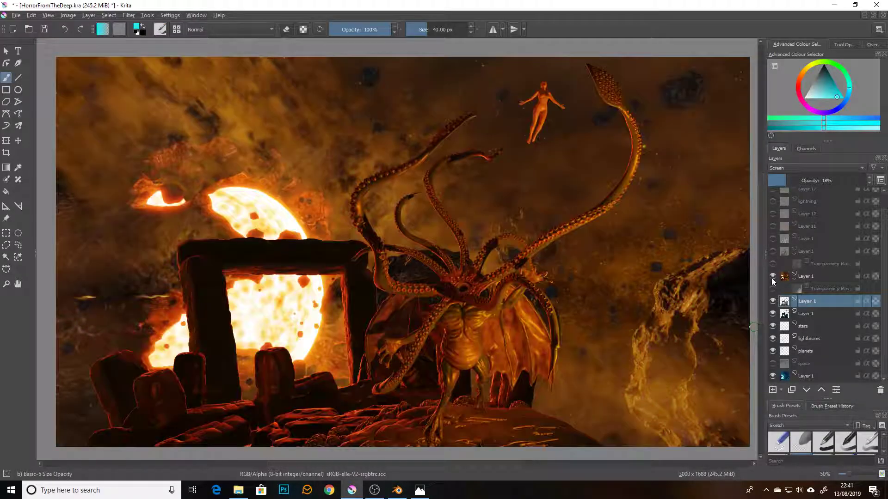
left_click(772, 289)
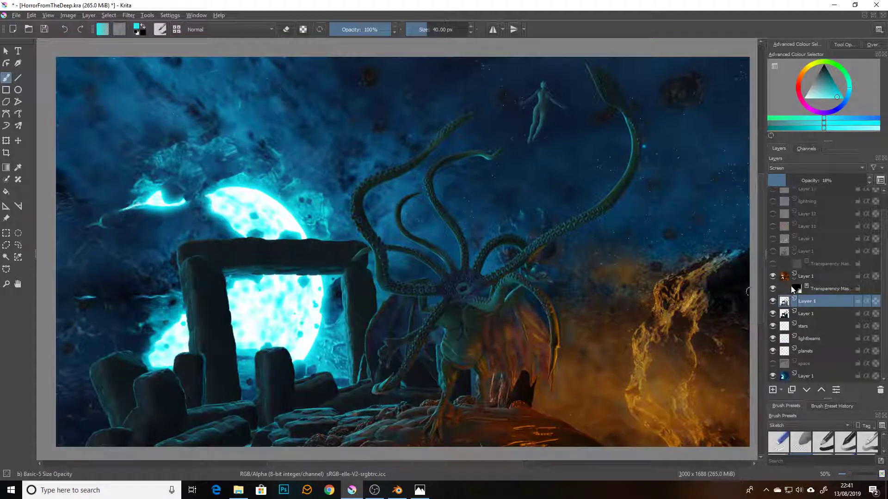
left_click(772, 289)
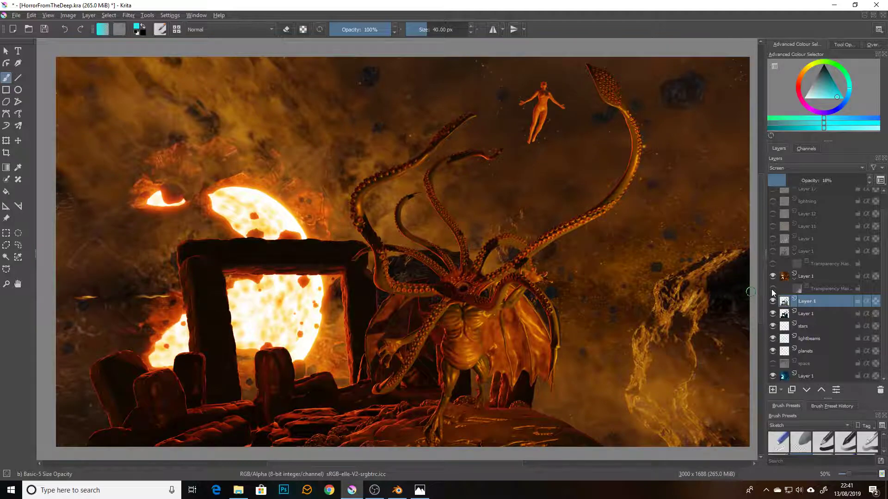
left_click(772, 289)
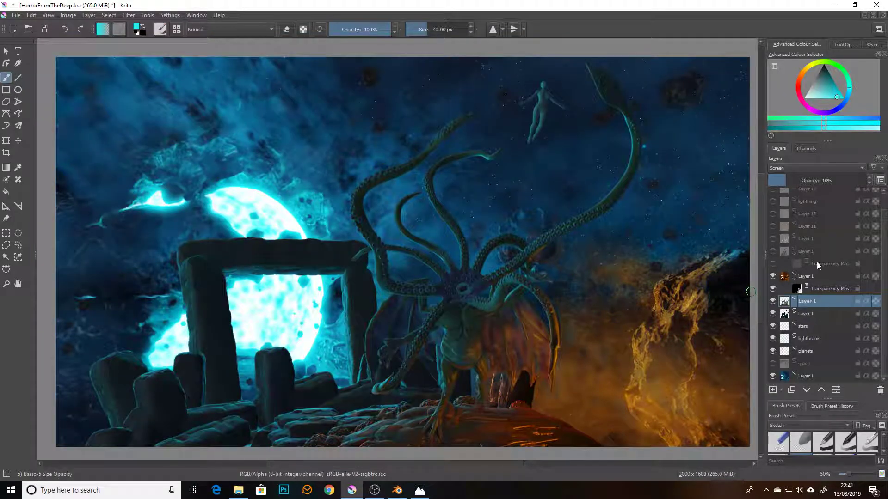
Show the orange-lit creature layer with its transparency mask enabled, comparing the image with and without that layer.
left_click(772, 253)
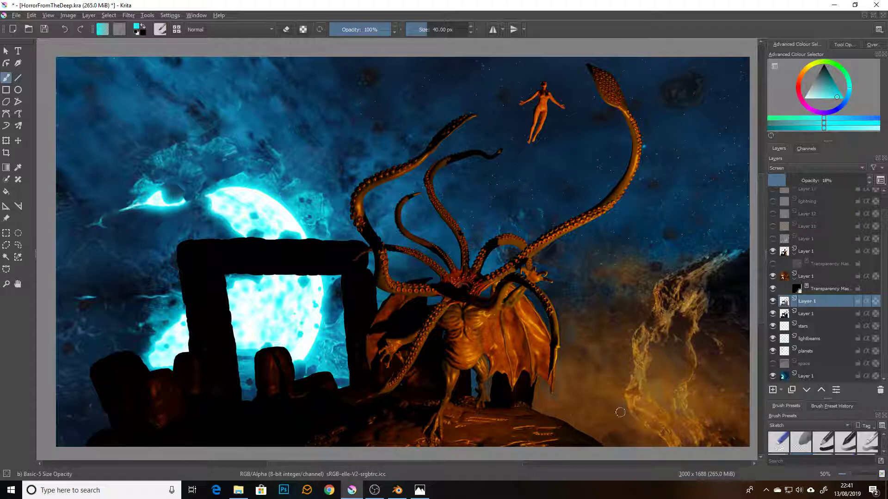
left_click(772, 263)
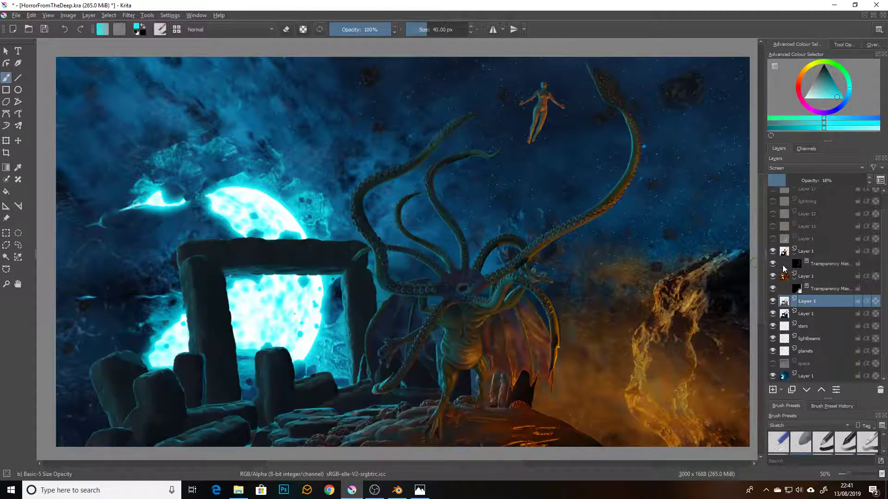
left_click(772, 252)
left_click(772, 253)
left_click(772, 253)
left_click(772, 252)
Compare the image with and without the masked orange-lit full-scene layer, leaving it visible.
left_click(773, 277)
left_click(772, 277)
left_click(772, 277)
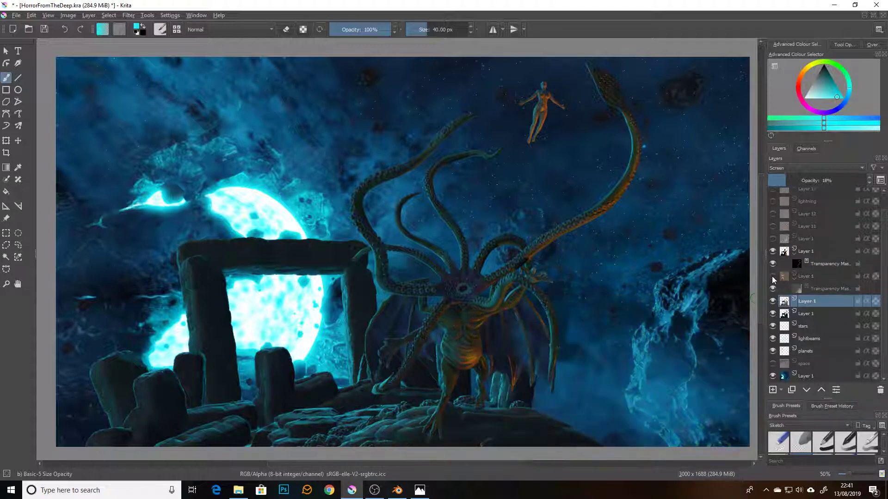
left_click(773, 277)
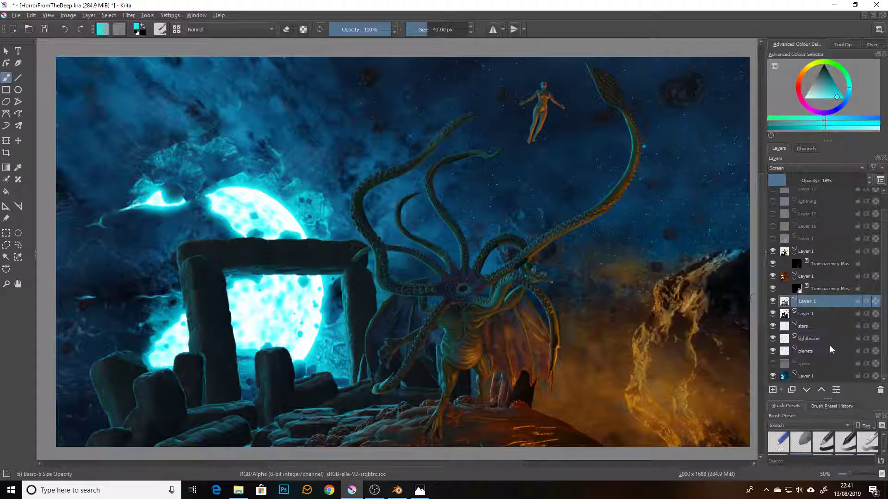
Show the space layer, comparing the sky with and without it.
left_click(773, 364)
left_click(773, 365)
left_click(773, 365)
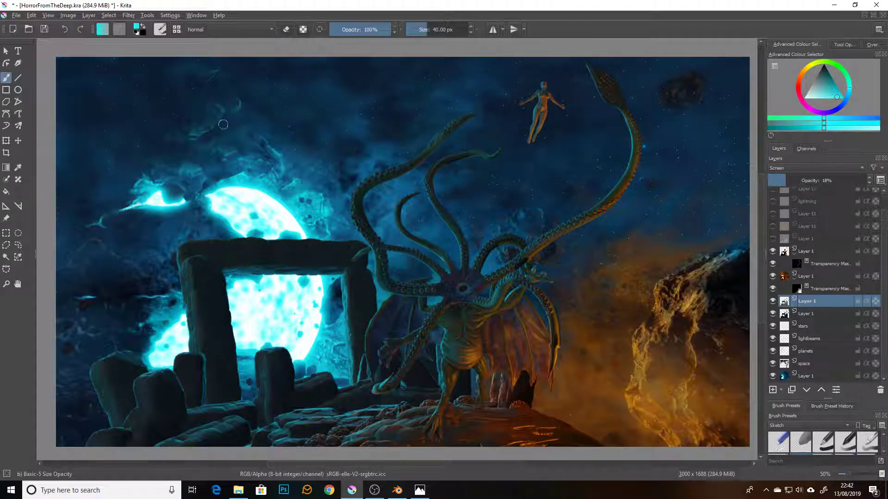
left_click(773, 365)
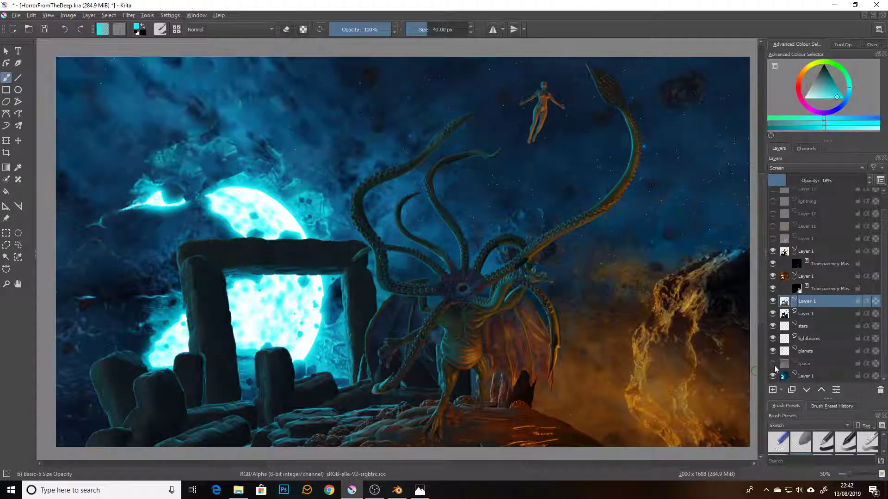
left_click(772, 364)
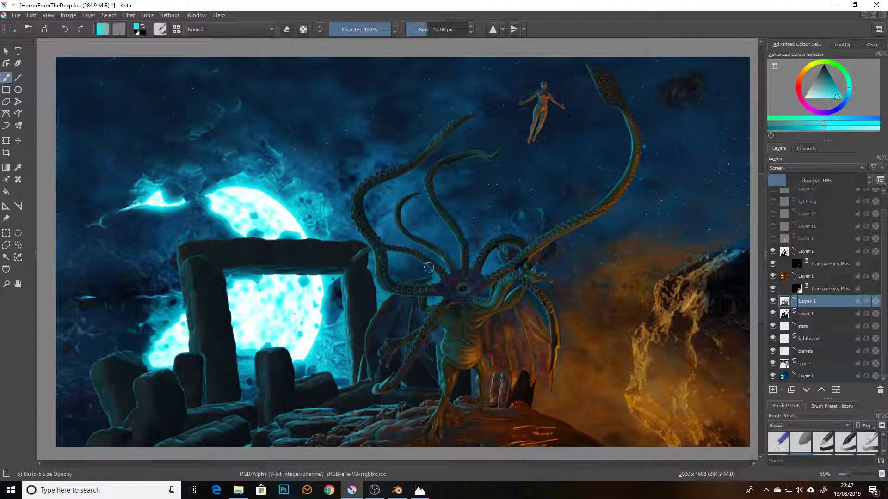
Show and select the pale MatCap render layer above the orange-lit creature layer, comparing the image with and without it.
left_click(773, 239)
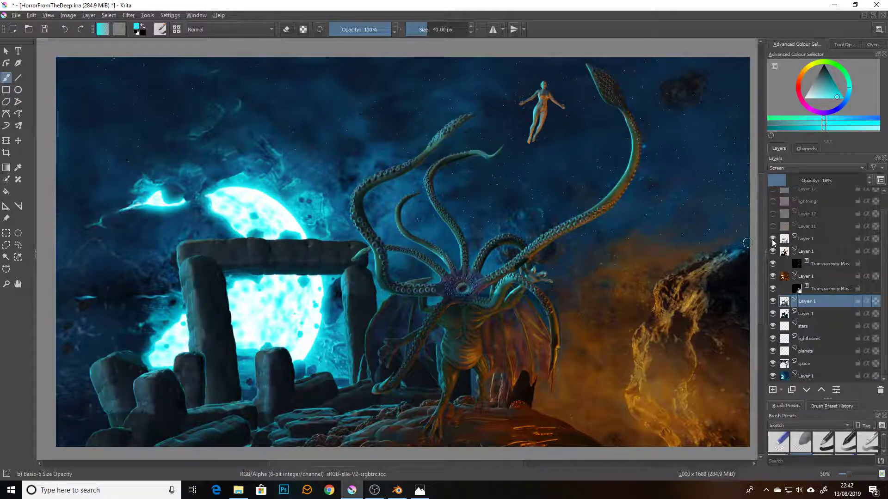
left_click(772, 239)
left_click(773, 239)
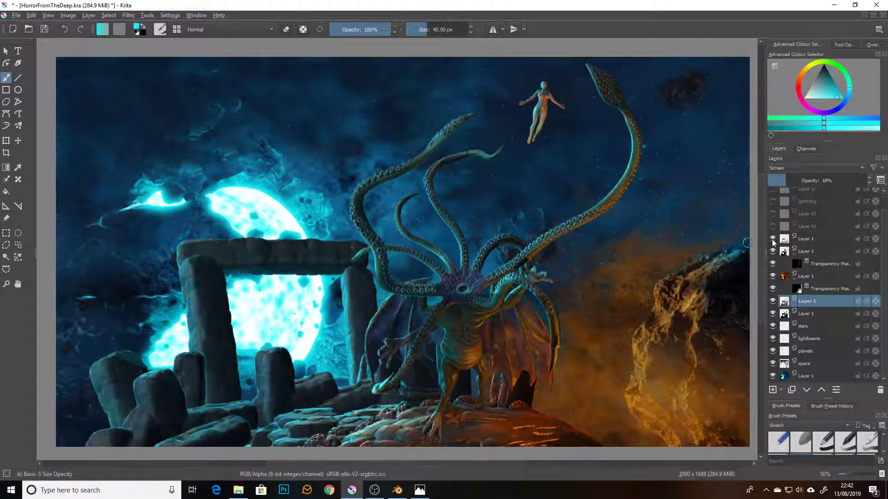
left_click(807, 239)
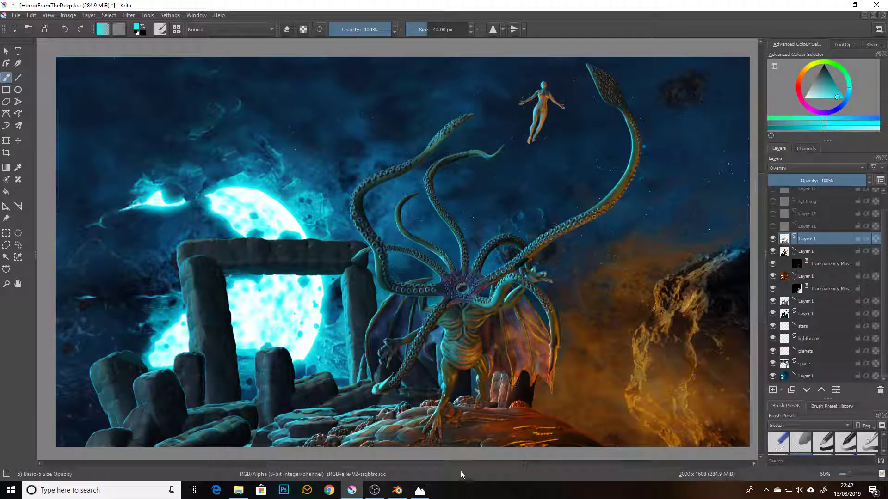
Set the pale render layer's blending mode to Normal to examine it, and return it to Overlay.
left_click(786, 167)
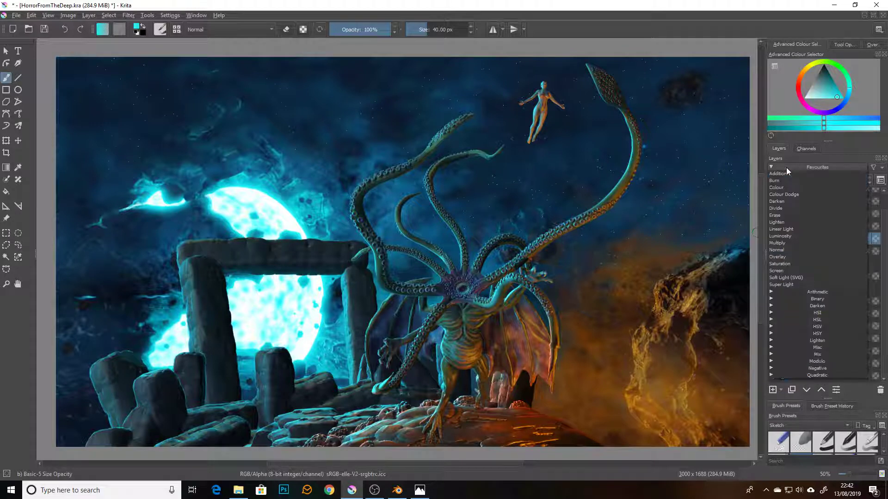
left_click(786, 249)
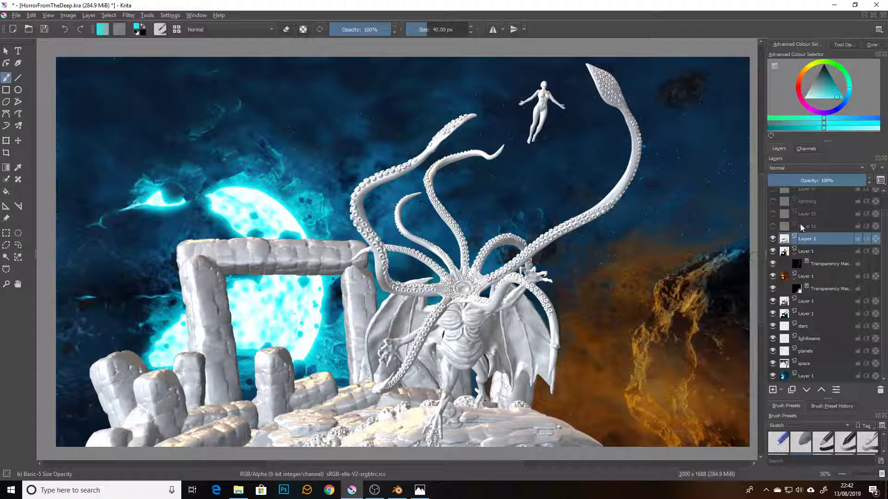
left_click(798, 168)
left_click(791, 256)
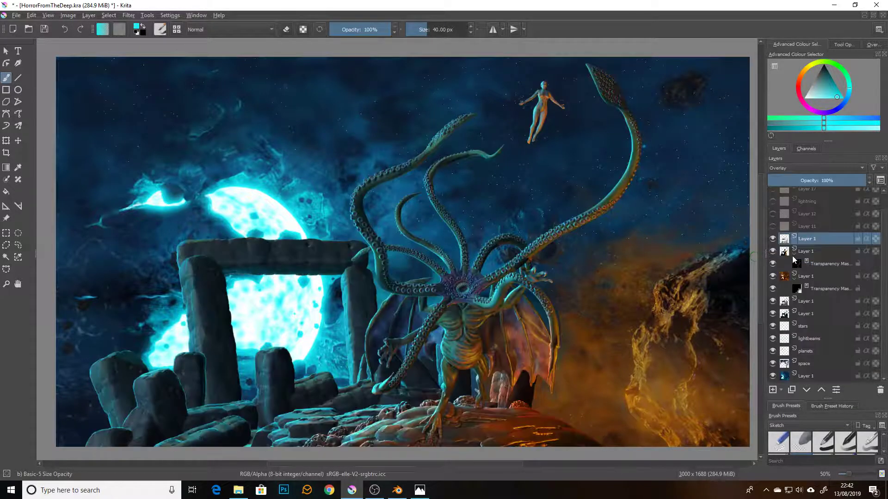
Compare the image with and without the pale Overlay render layer, leaving it visible.
left_click(773, 239)
left_click(773, 239)
left_click(773, 239)
left_click(773, 239)
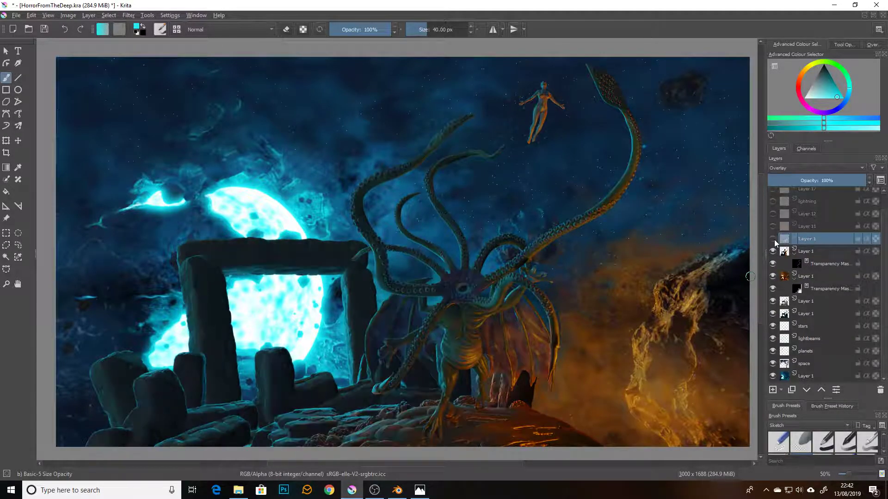
left_click(773, 239)
Select and show Layer 11 with the fiery glow, and show Layer 12 above it.
scroll(836, 235, "up", 1)
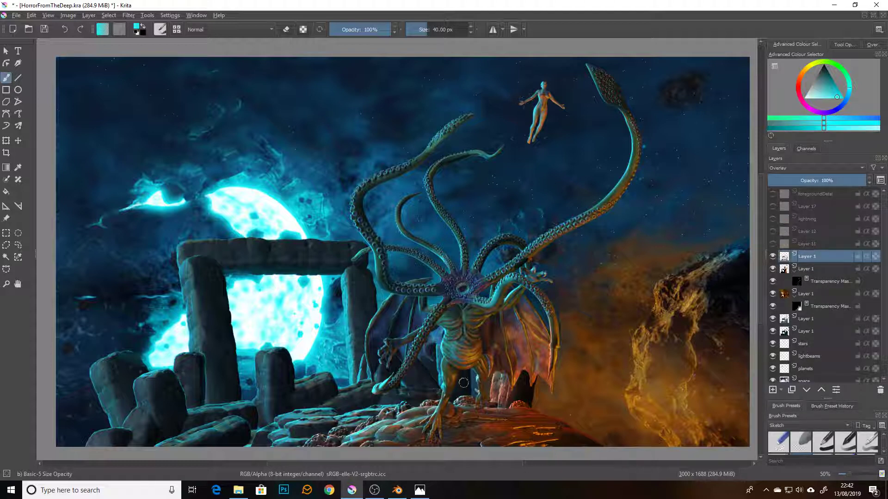
left_click(806, 244)
left_click(775, 245)
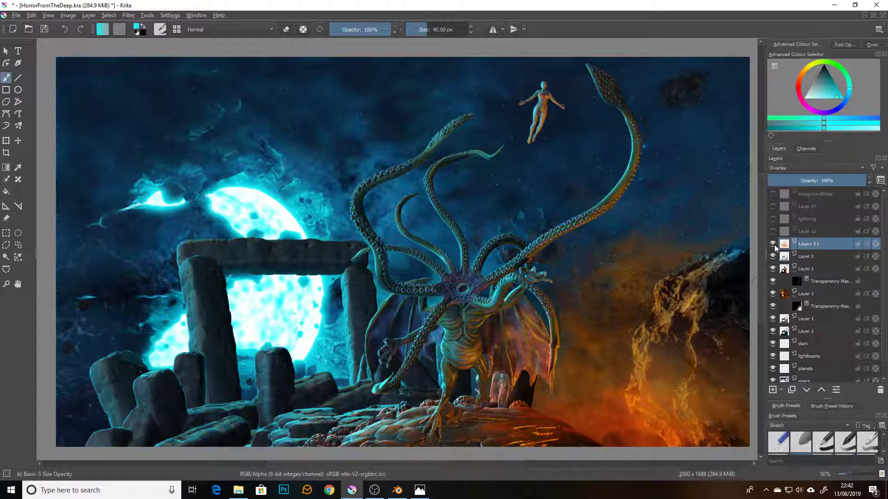
left_click(773, 232)
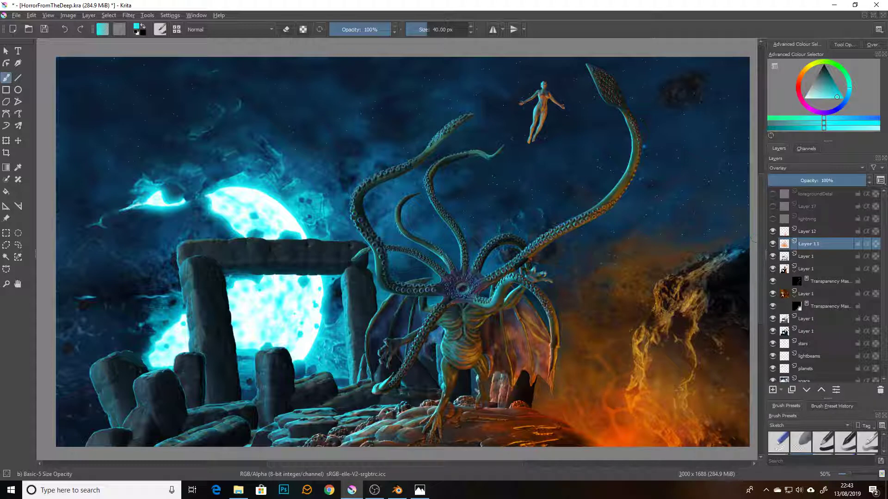
Show the lightning layer, and select and show Layer 17 above it.
left_click(772, 220)
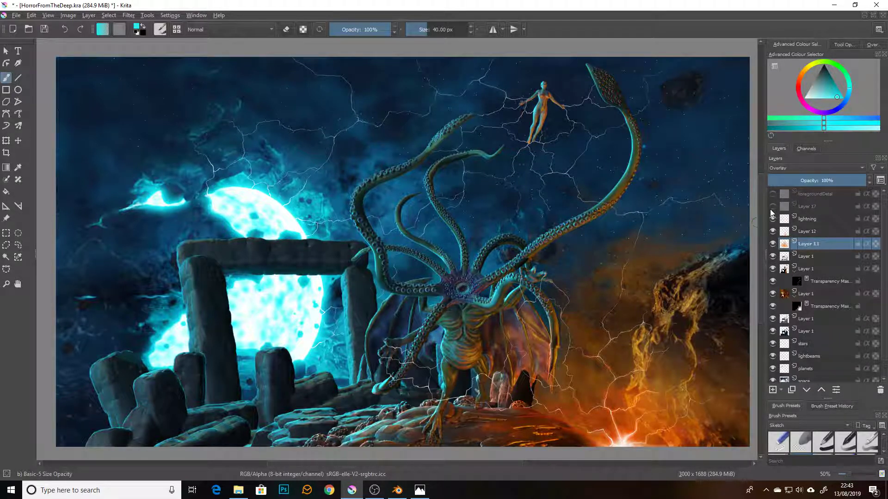
left_click(784, 209)
left_click(773, 206)
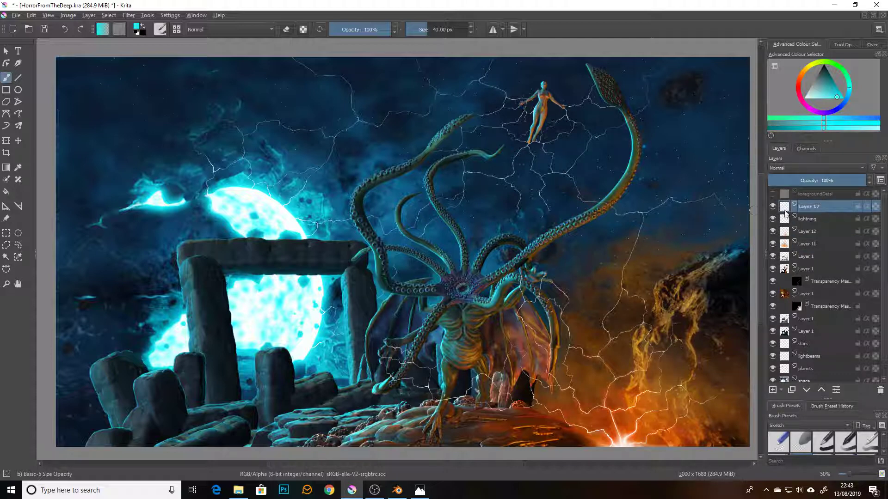
Show the foregroundDetail layer, comparing the whole image with and without it.
left_click(772, 194)
left_click(772, 194)
left_click(772, 194)
left_click(772, 195)
left_click(772, 195)
left_click(772, 195)
left_click(772, 195)
left_click(772, 195)
left_click(772, 195)
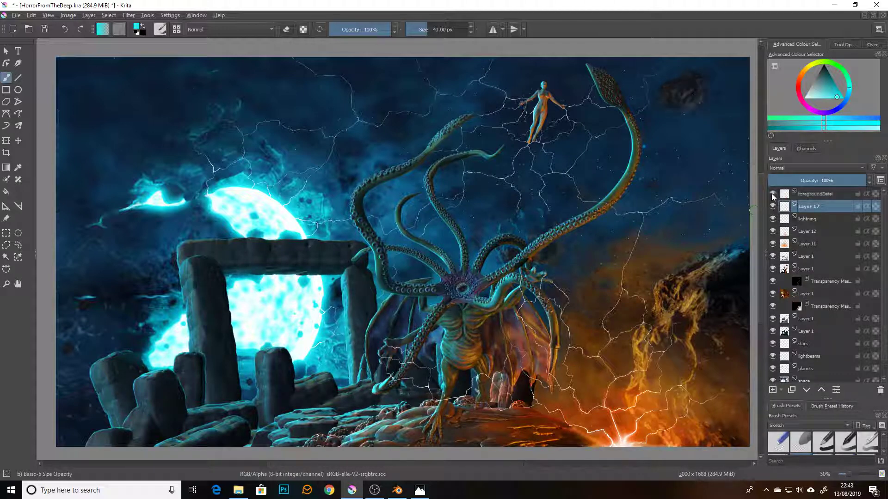
left_click(773, 194)
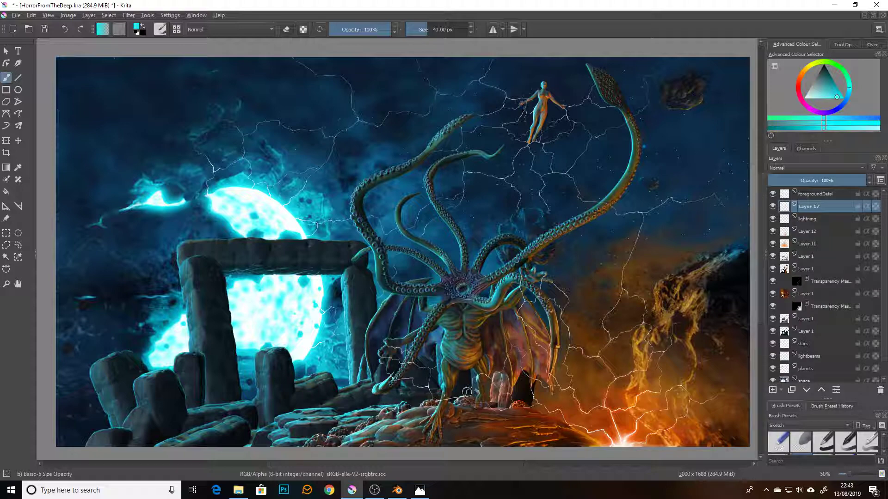
Compare the creature's torso and wings up close with and without the foregroundDetail layer, undoing any stray brush stroke.
left_click_drag(462, 385, 627, 329)
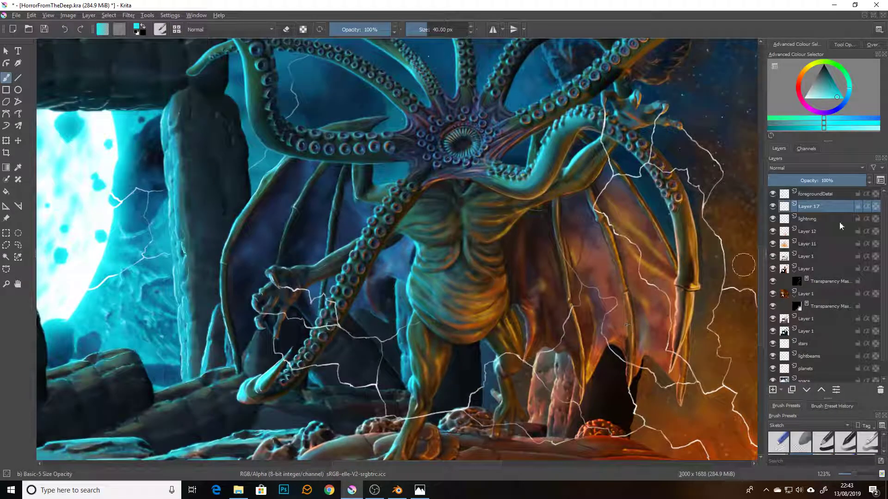
left_click(773, 195)
left_click(773, 194)
left_click(773, 195)
left_click(773, 194)
left_click_drag(444, 276, 516, 255)
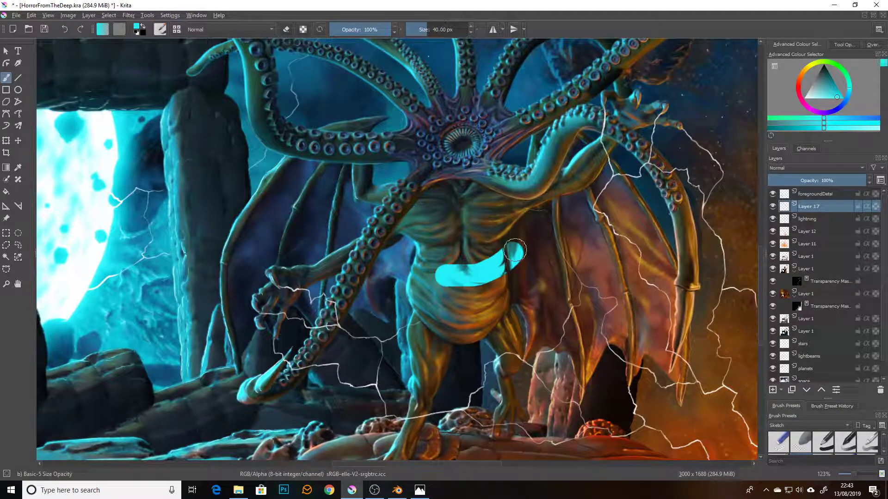
key("ctrl+z")
Compare the standing stones and foreground rocks up close with and without the foregroundDetail layer, undoing any stray brush stroke.
left_click_drag(436, 256, 600, 180)
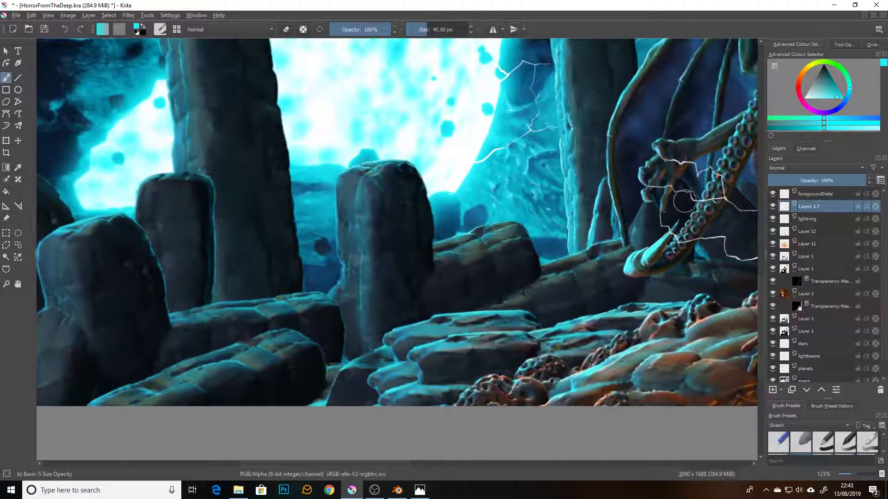
left_click(773, 194)
left_click(773, 195)
left_click(773, 195)
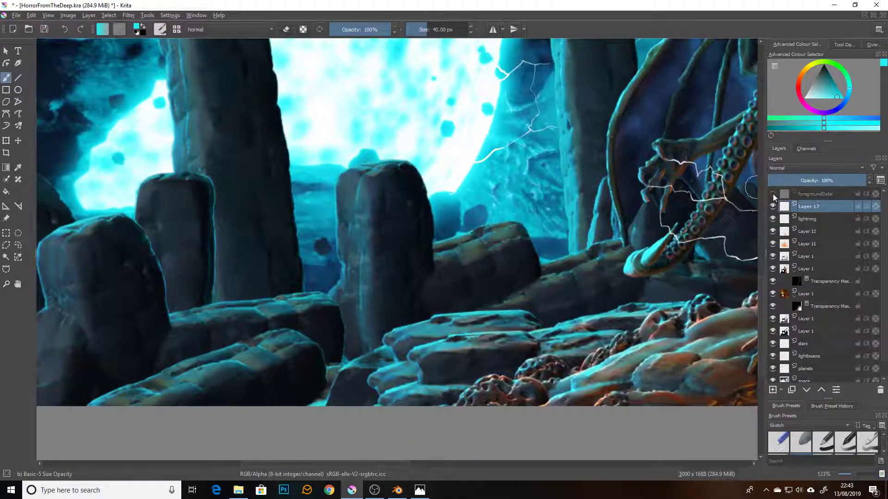
left_click(773, 194)
mouse_move(575, 158)
left_mouse_down()
mouse_move(426, 287)
mouse_move(456, 301)
left_mouse_up()
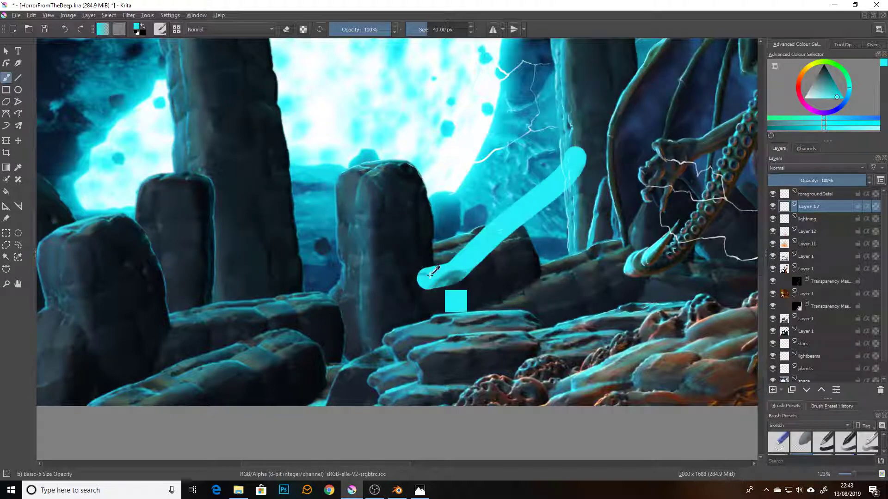
key("ctrl+z")
Compare the creature's head, tentacles and the asteroid behind them with and without the foregroundDetail layer, leaving it visible.
mouse_move(561, 200)
left_mouse_down()
mouse_move(357, 297)
mouse_move(326, 332)
left_mouse_up()
left_click_drag(482, 241, 438, 307)
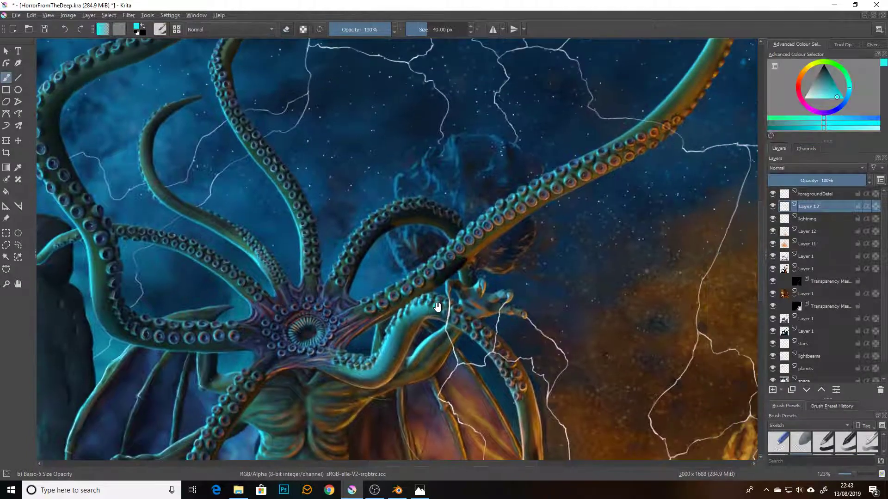
left_click(772, 194)
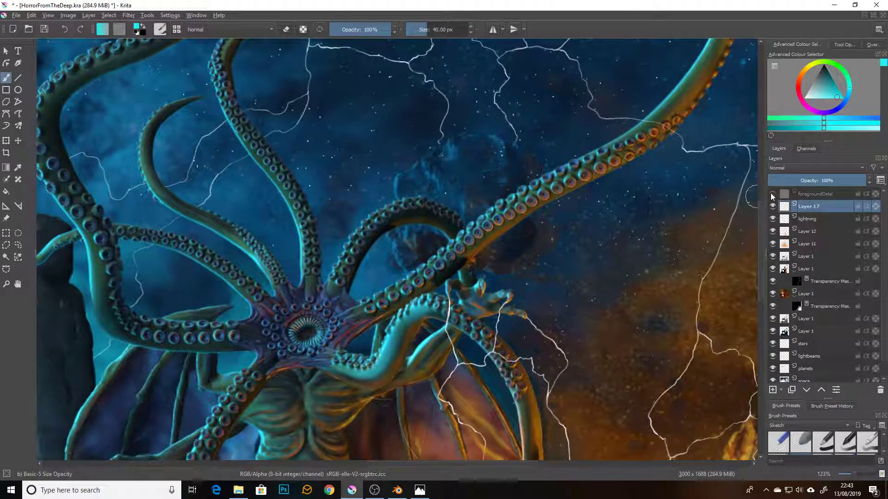
left_click(771, 195)
left_click(771, 195)
left_click(771, 195)
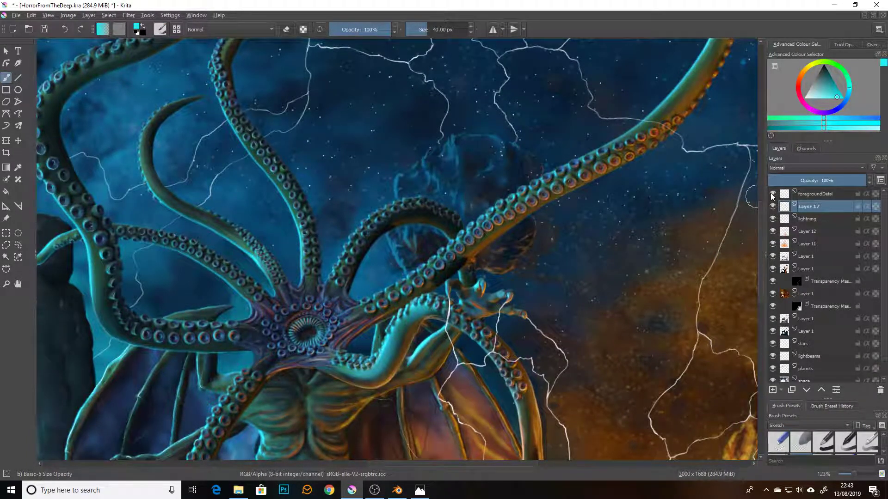
Compare the upper tentacle, floating figure and asteroids with and without the foregroundDetail layer, undoing any stray stroke and leaving the layer visible.
left_click(771, 194)
left_click(772, 195)
mouse_move(591, 325)
left_mouse_down()
mouse_move(565, 269)
mouse_move(621, 267)
mouse_move(529, 333)
mouse_move(478, 402)
mouse_move(479, 417)
mouse_move(568, 408)
mouse_move(414, 359)
mouse_move(490, 262)
mouse_move(477, 355)
mouse_move(438, 311)
mouse_move(494, 283)
mouse_move(553, 229)
left_mouse_up()
key("ctrl+z")
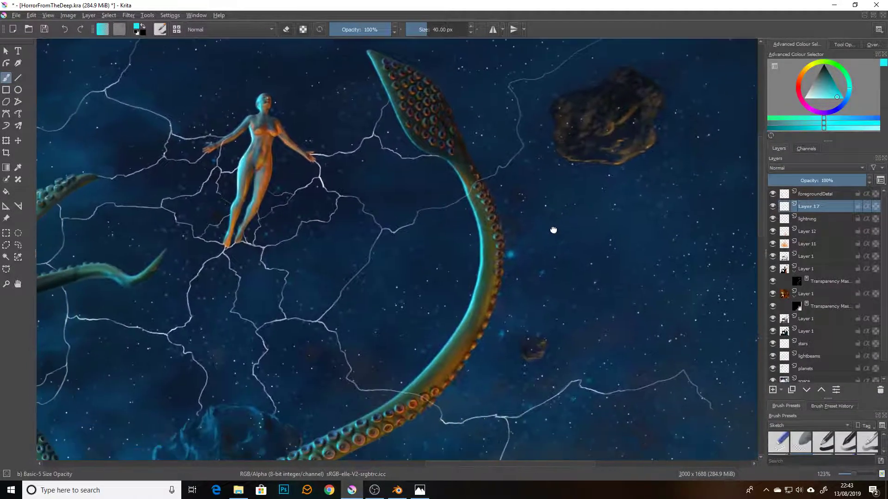
left_click(773, 194)
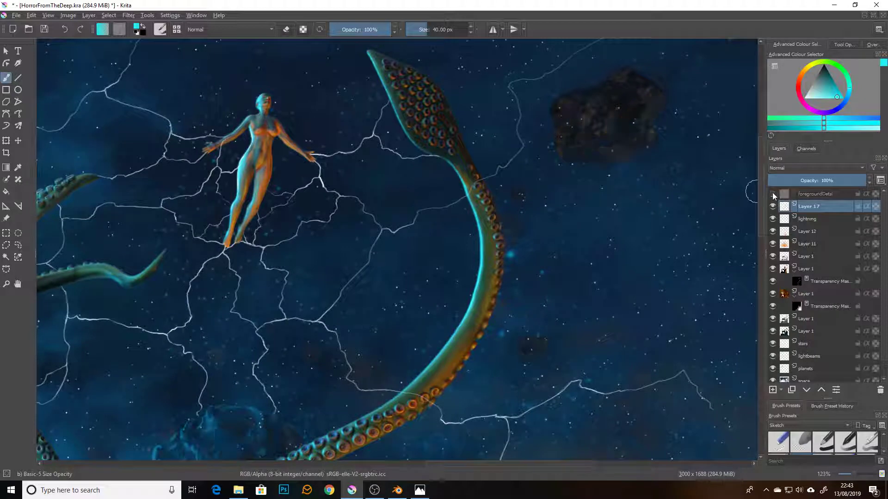
left_click(773, 194)
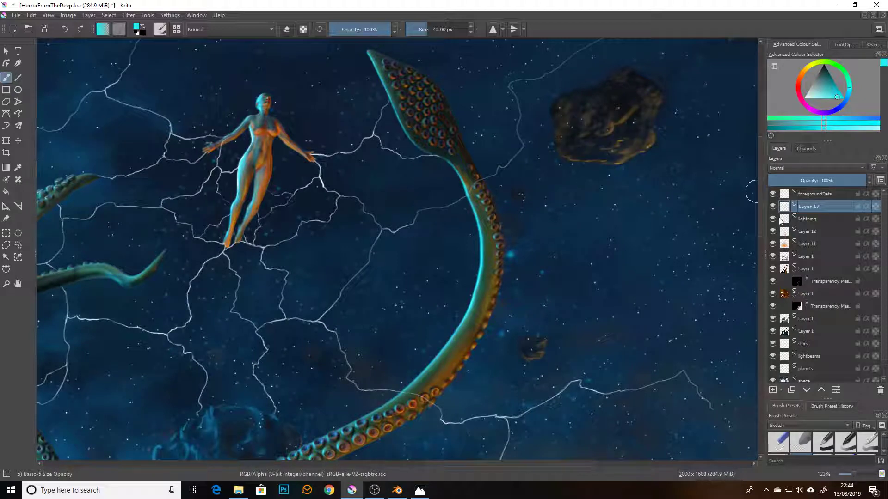
Hide the lower masked Layer 1 and compare the figure and tentacle with and without the upper masked orange-lit Layer 1, leaving the upper one visible.
left_click(772, 294)
left_click(773, 268)
left_click(773, 268)
left_click(774, 269)
left_click(774, 268)
left_click(774, 268)
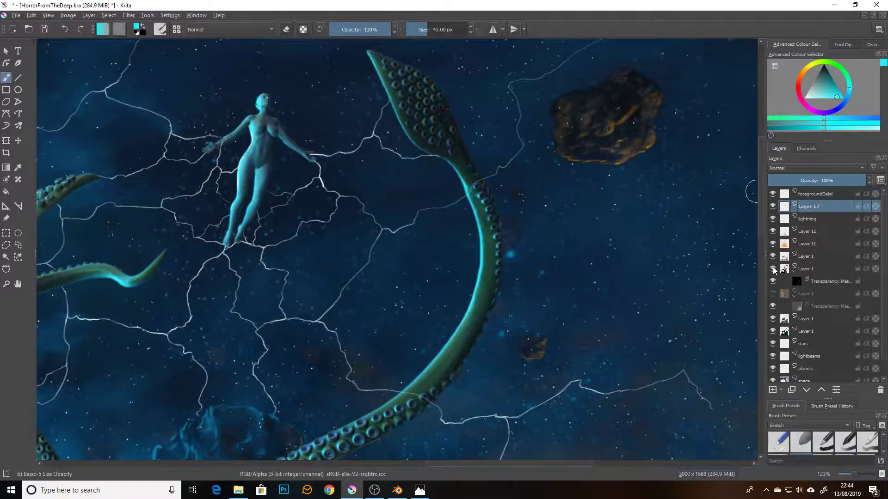
left_click(774, 268)
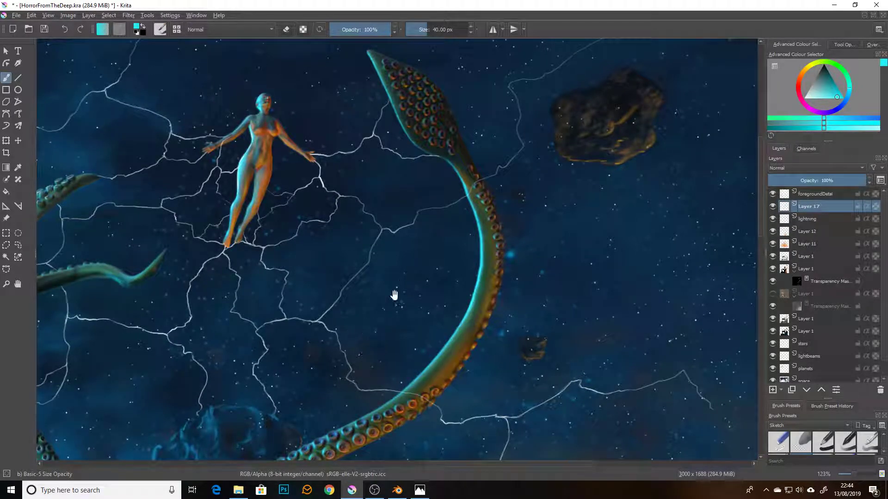
Compare the floating figure and surrounding tentacles with and without the upper orange-lit Layer 1, undoing the stray brush stroke.
left_click_drag(392, 293, 474, 222)
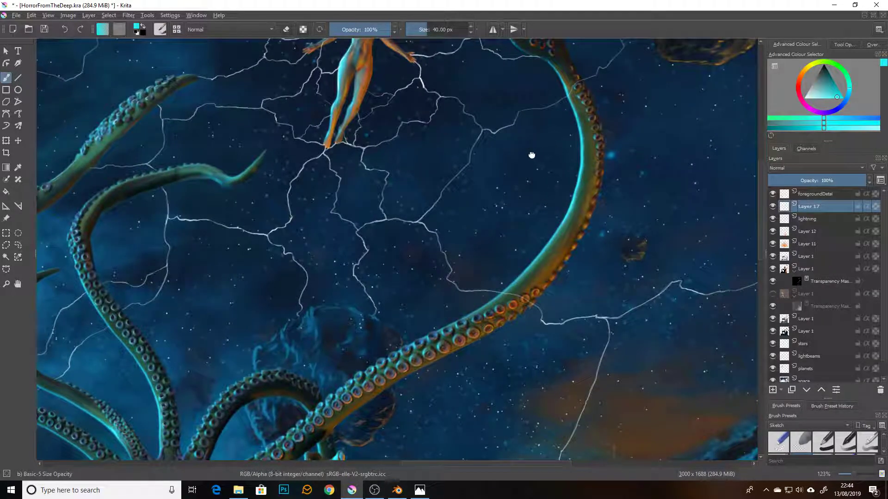
left_click_drag(532, 154, 525, 193)
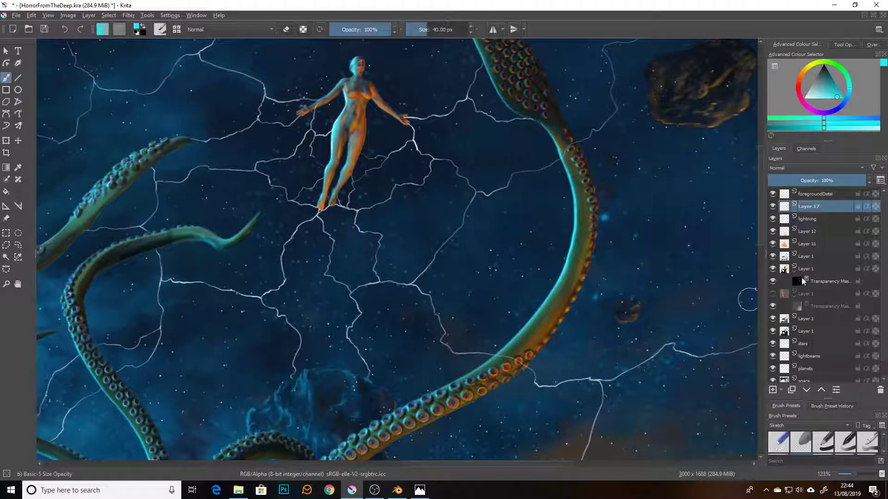
left_click(772, 269)
left_click(772, 269)
left_click(773, 269)
left_click(772, 270)
left_click_drag(395, 248, 462, 266)
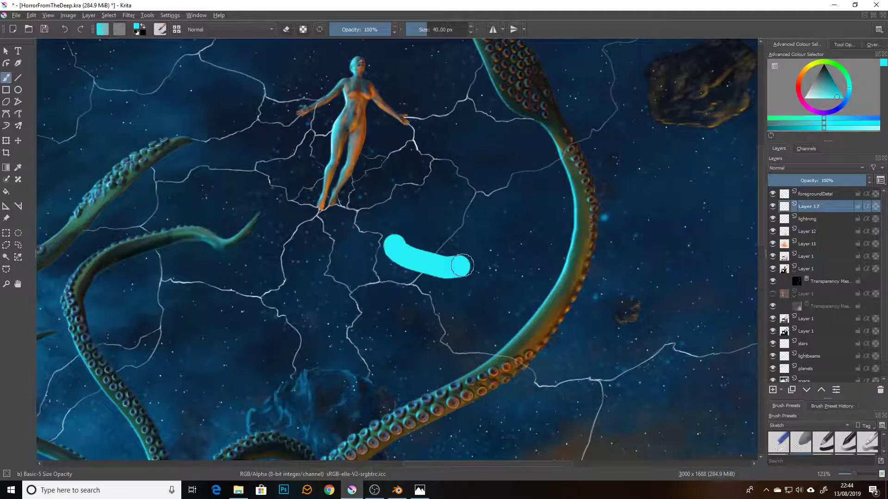
key("ctrl+z")
left_click_drag(393, 247, 452, 267)
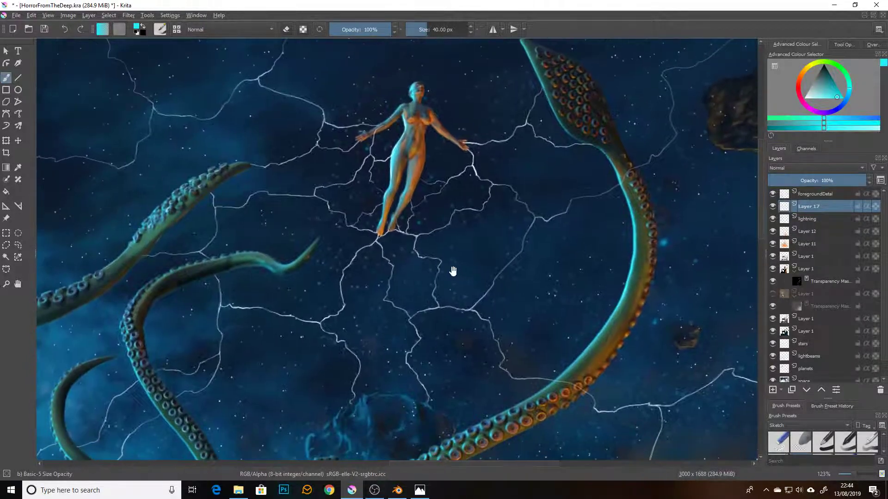
Compare the upper orange-lit Layer 1 with and without its transparency mask, and preview the mask's area as a selection before clearing it.
left_click(773, 282)
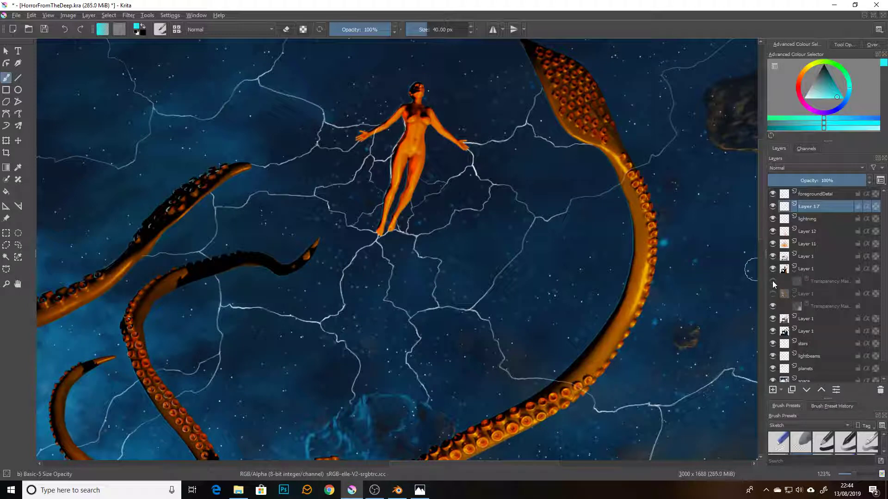
left_click(772, 281)
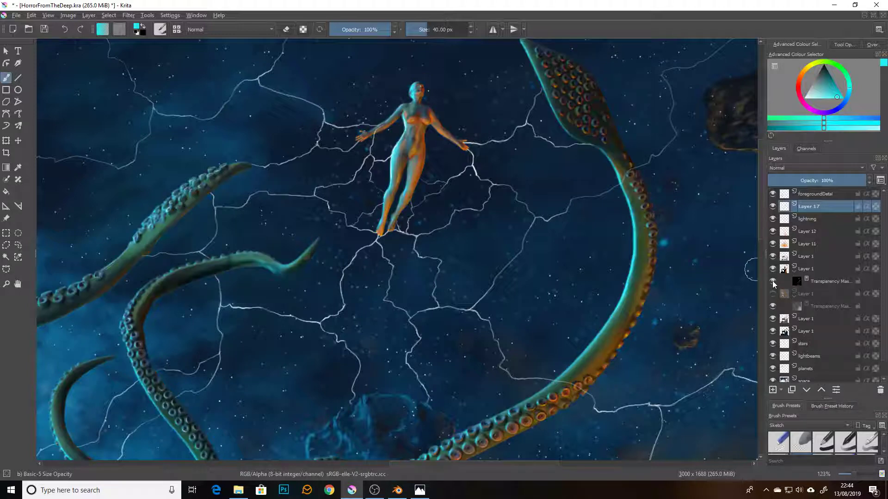
left_click(796, 283)
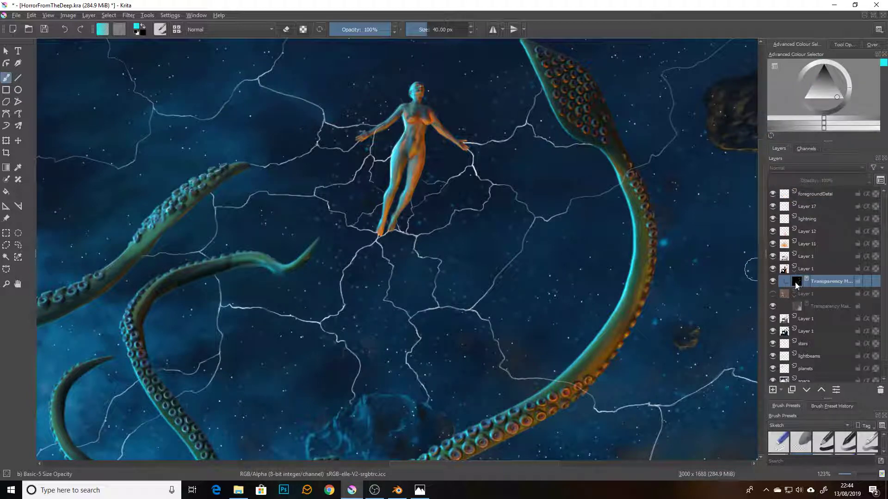
left_click(795, 283, "ctrl")
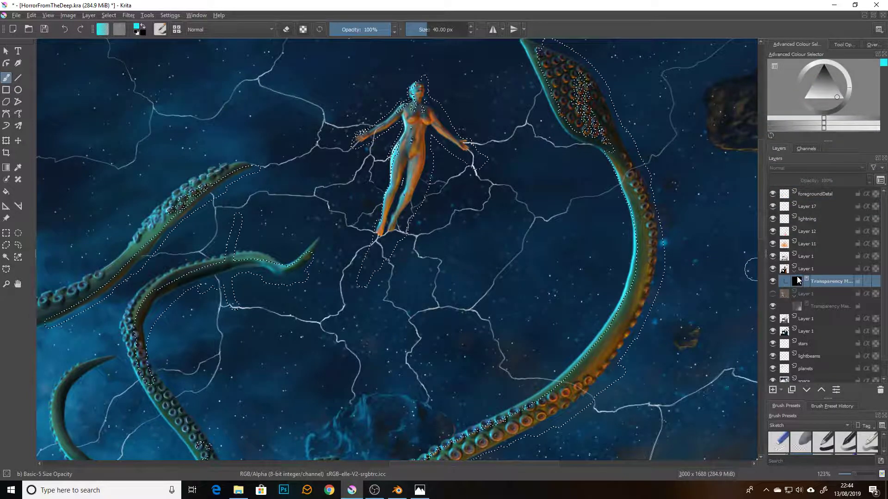
left_click(111, 17)
left_click(123, 36)
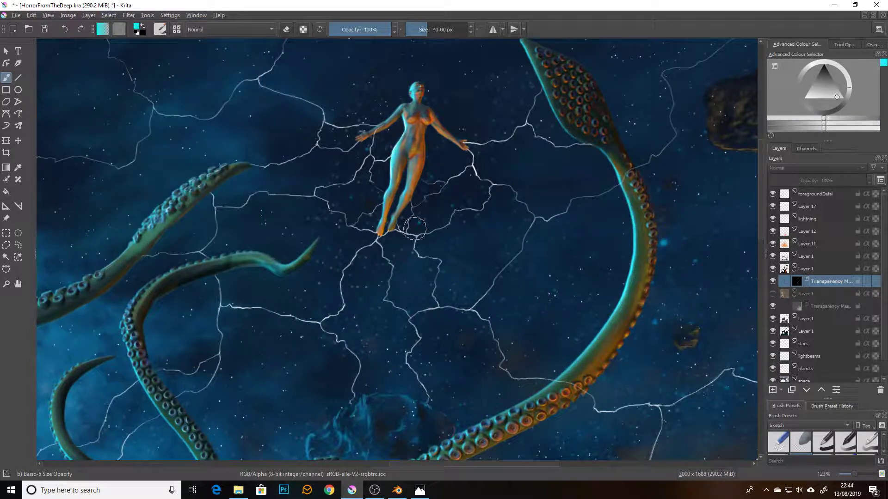
Examine the orange and blue lighting on the creature's head, torso, wings and legs up close, and view the whole artwork.
mouse_move(416, 305)
left_mouse_down()
mouse_move(369, 323)
mouse_move(505, 269)
mouse_move(524, 237)
left_mouse_up()
mouse_move(355, 354)
left_mouse_down()
mouse_move(416, 238)
mouse_move(363, 352)
mouse_move(370, 264)
left_mouse_up()
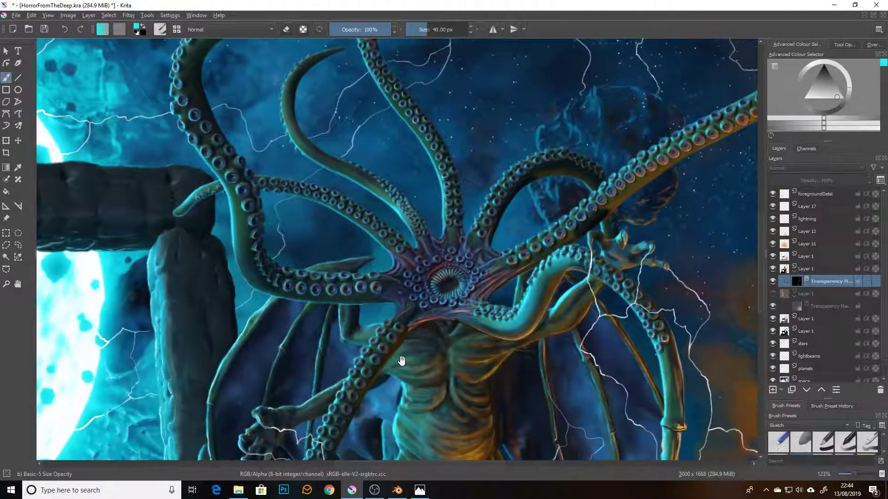
mouse_move(401, 361)
left_mouse_down()
mouse_move(455, 242)
mouse_move(399, 160)
left_mouse_up()
left_click_drag(500, 274, 421, 269)
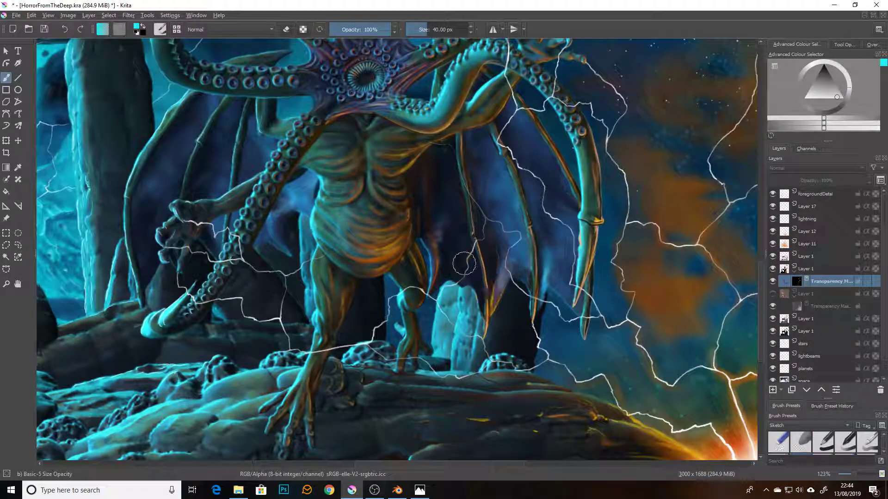
key("ctrl")
scroll(515, 256, "down", 3)
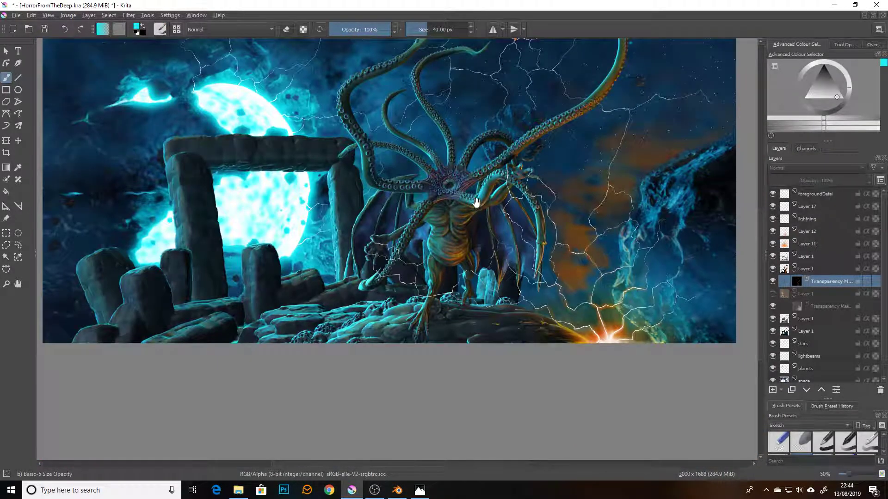
left_click_drag(481, 207, 479, 296)
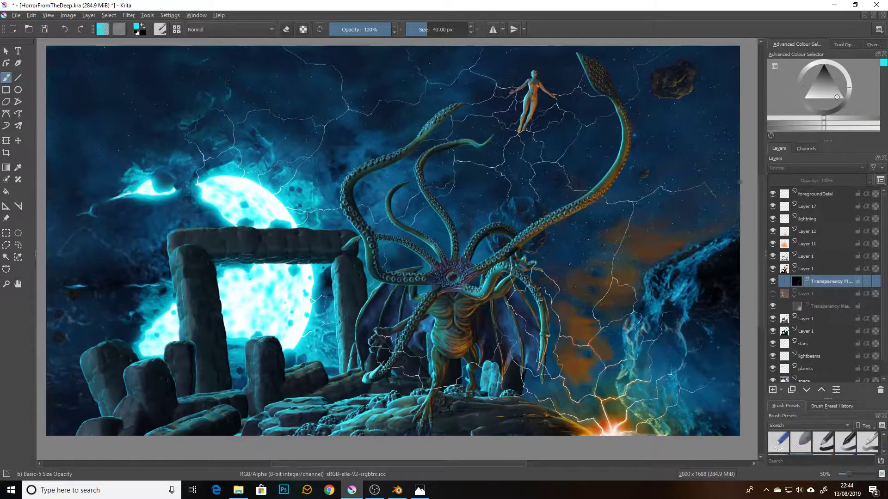